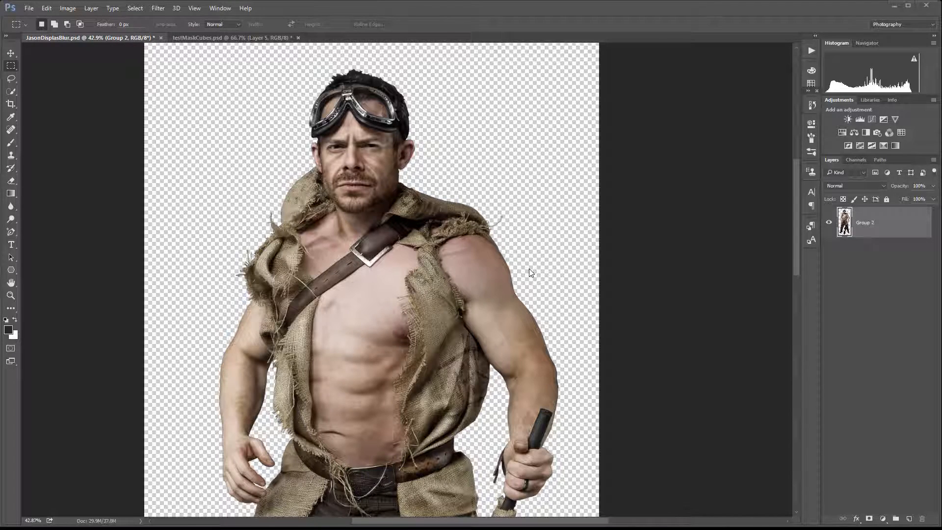
click(160, 8)
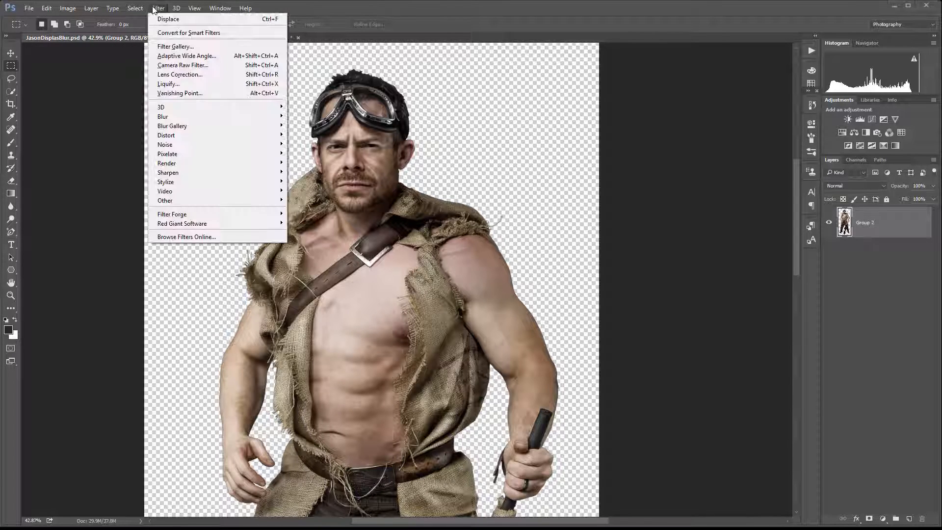
mouse_move(168, 136)
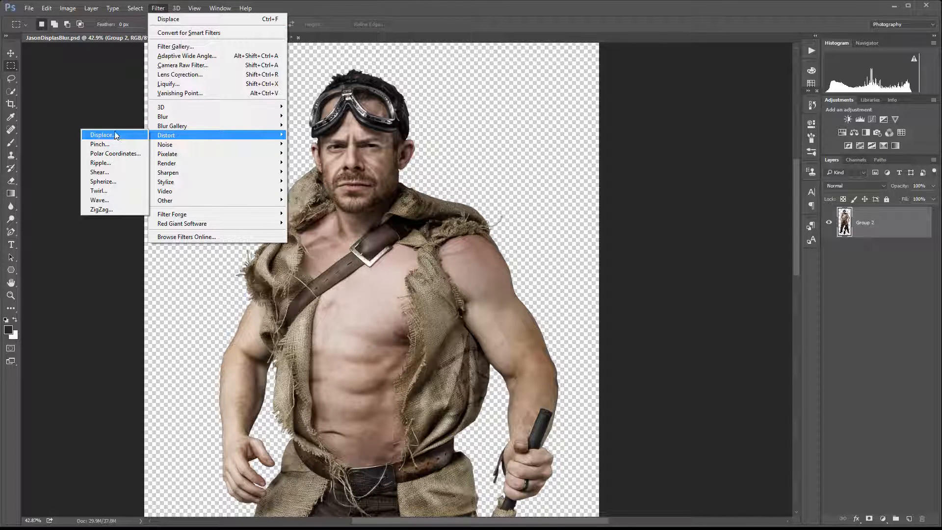
click(657, 198)
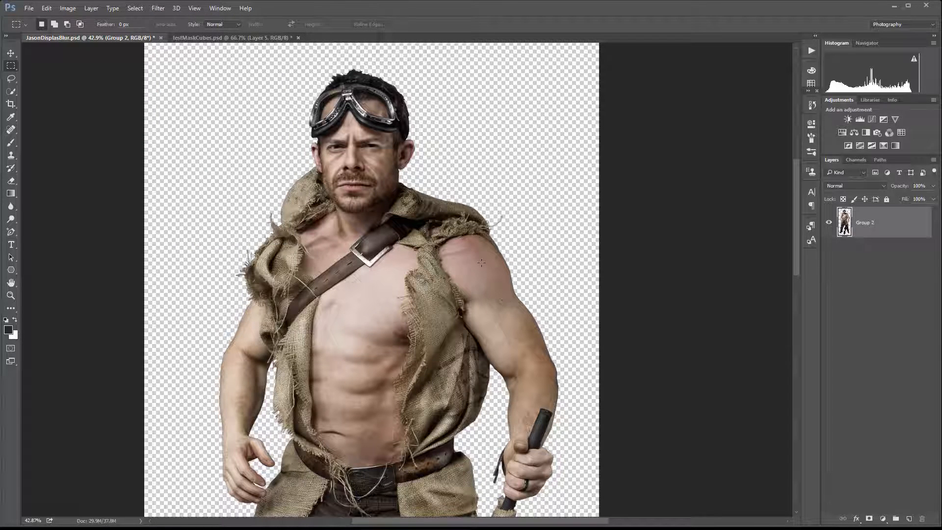
Switch to the testMaskCubes document and toggle layer visibility to compare the logo with the checkerboard map layer.
scroll(482, 262, up, 2)
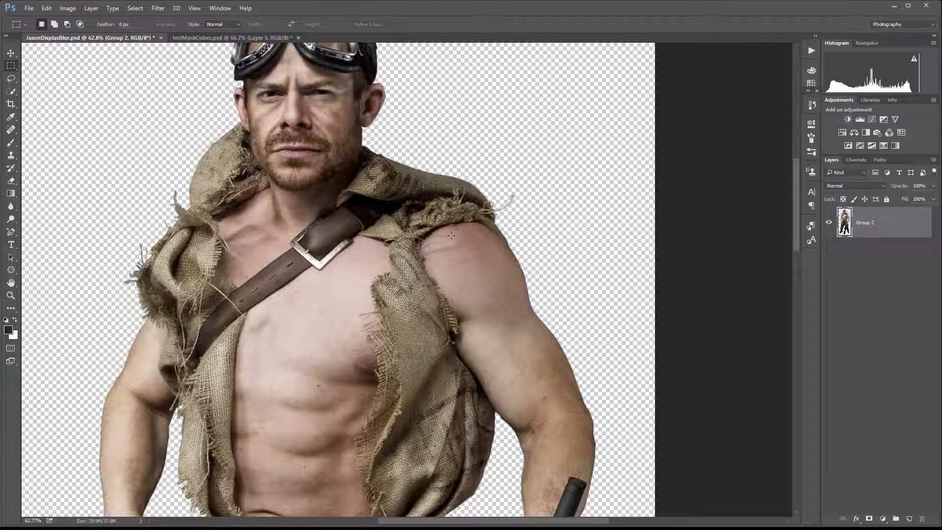
click(221, 37)
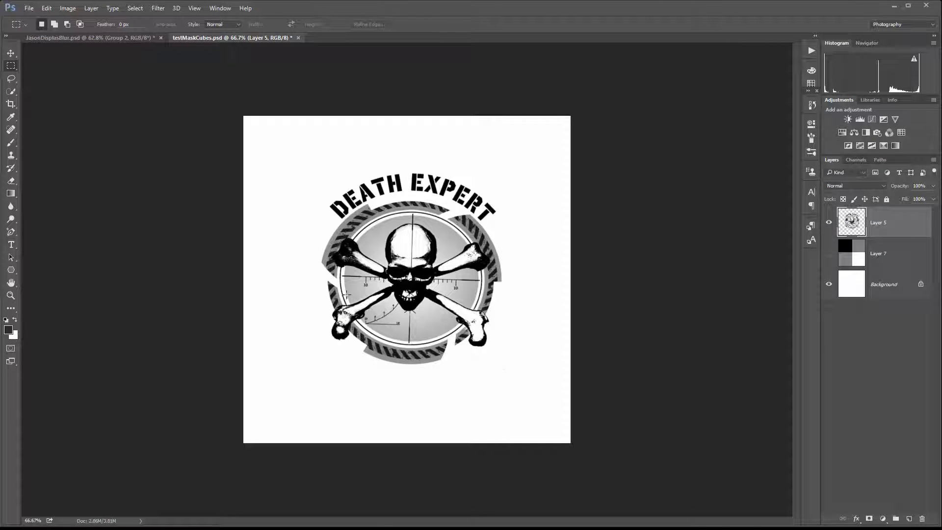
click(829, 223)
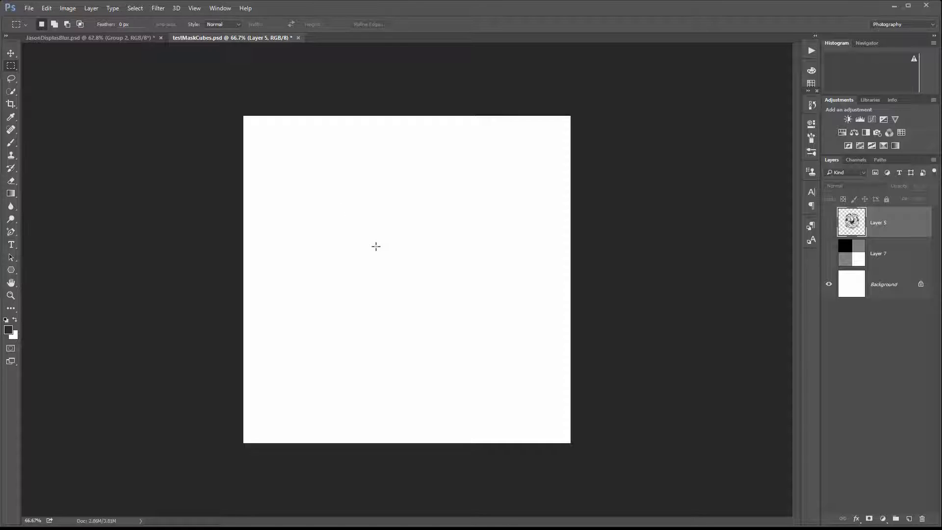
click(829, 253)
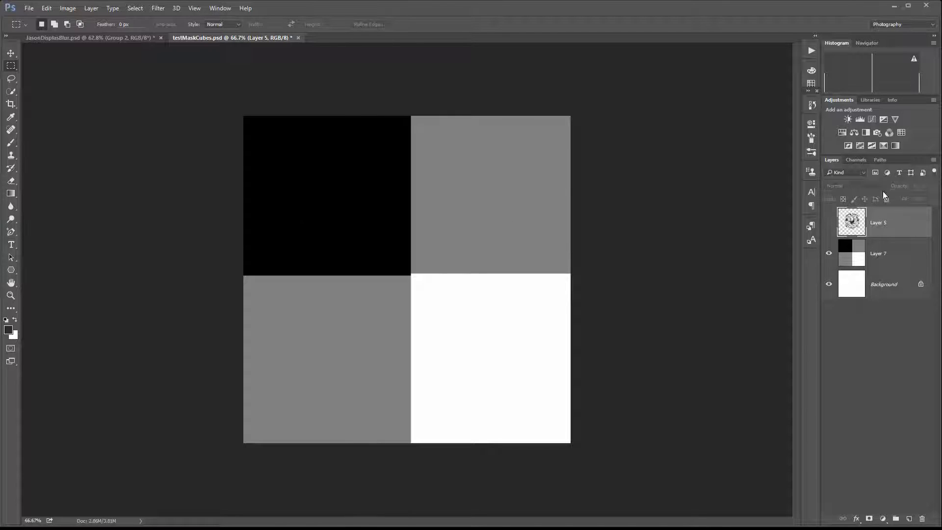
click(828, 252)
click(829, 223)
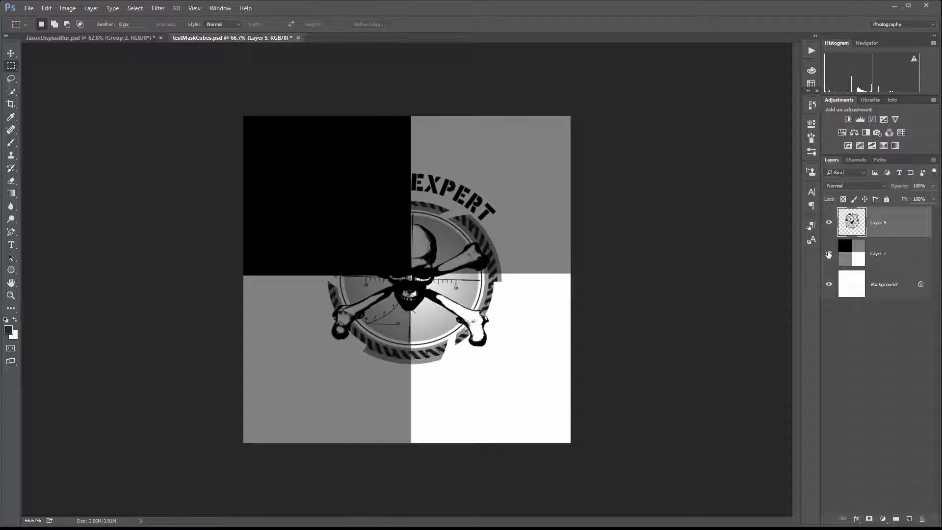
click(828, 253)
Duplicate the logo layer twice, hide the original and the top copy, and select Layer 5 copy.
drag(881, 222, 910, 518)
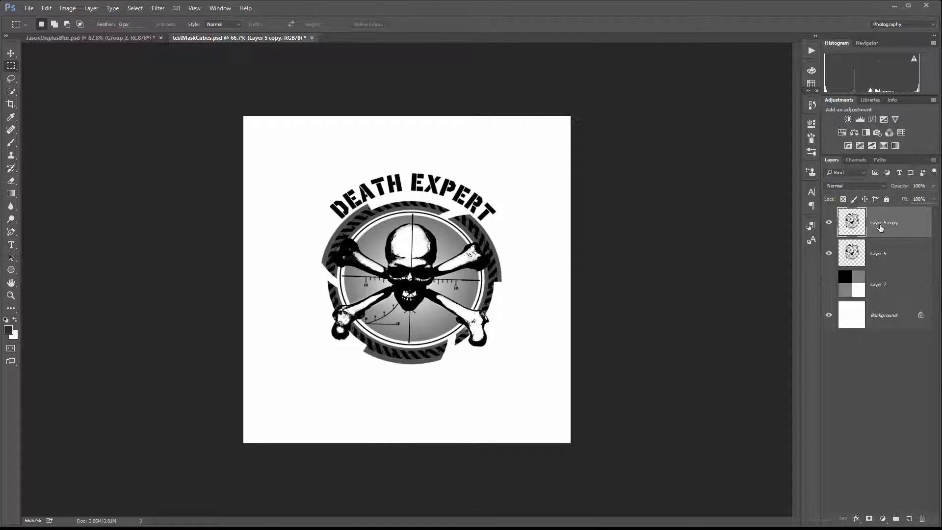
drag(882, 228, 911, 518)
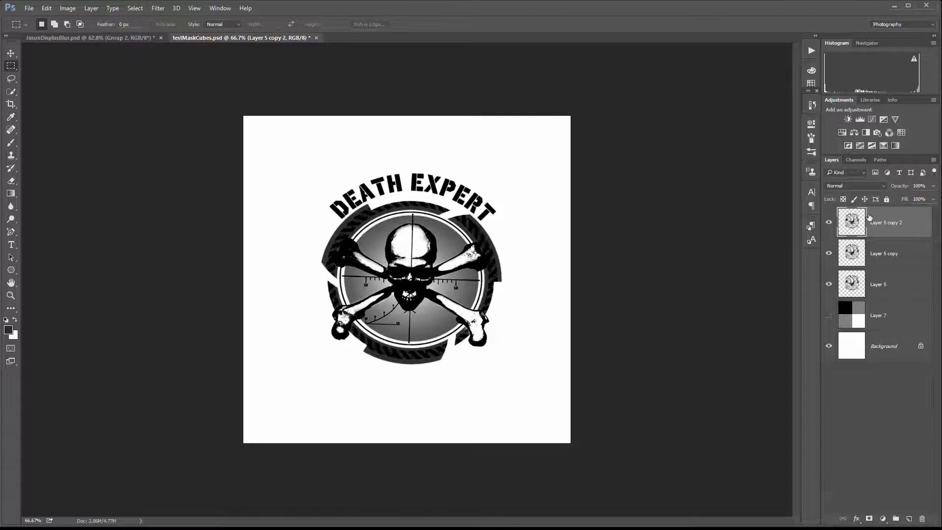
click(829, 286)
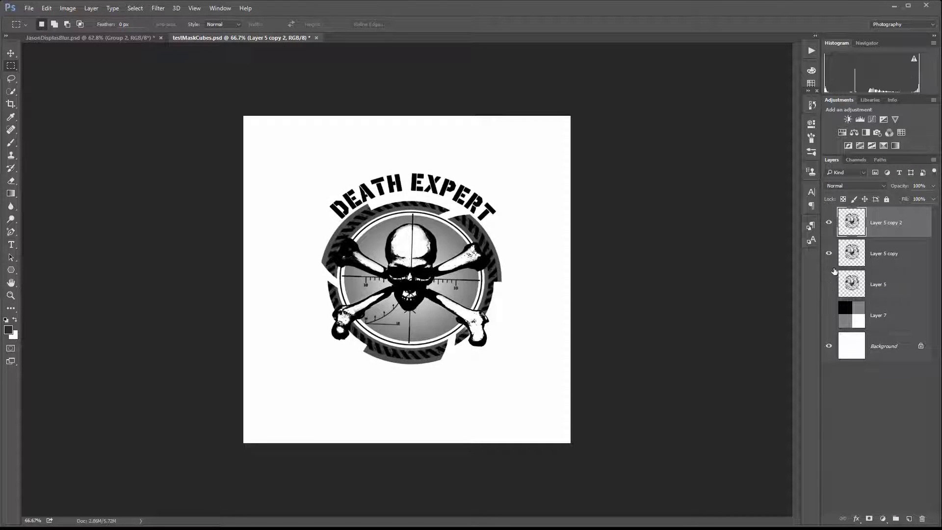
click(828, 222)
click(885, 255)
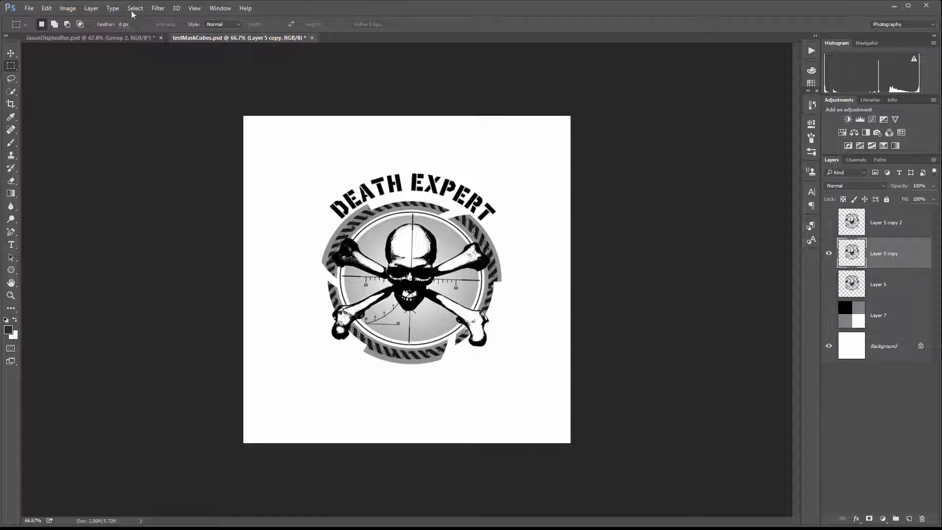
Apply Displace to Layer 5 copy with horizontal scale 50 and vertical scale 0, using testMaskCubes.psd as the map.
click(157, 8)
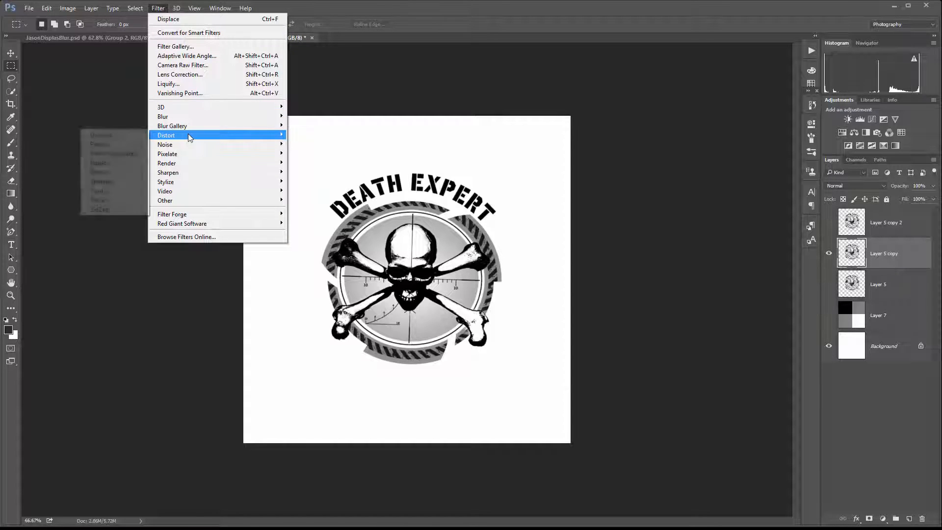
mouse_move(182, 135)
click(104, 134)
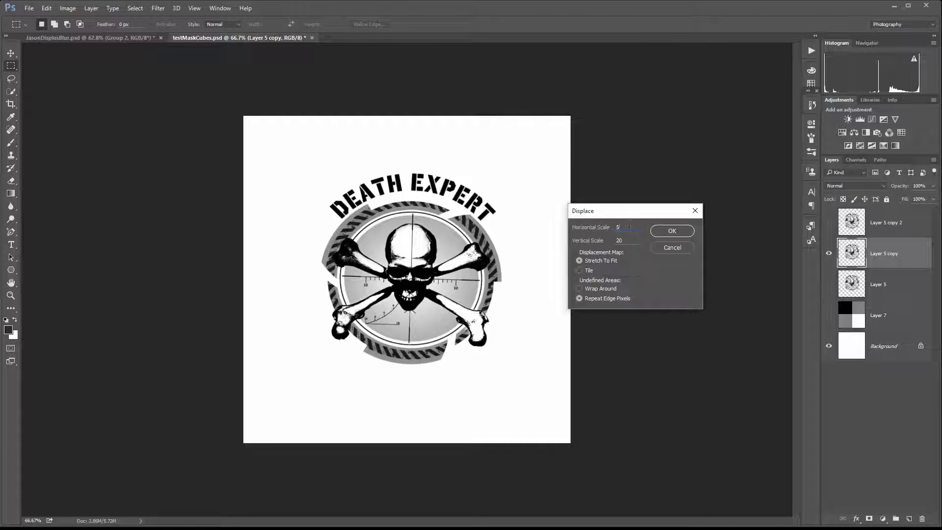
text(50)
drag(630, 240, 608, 240)
text(0)
click(672, 231)
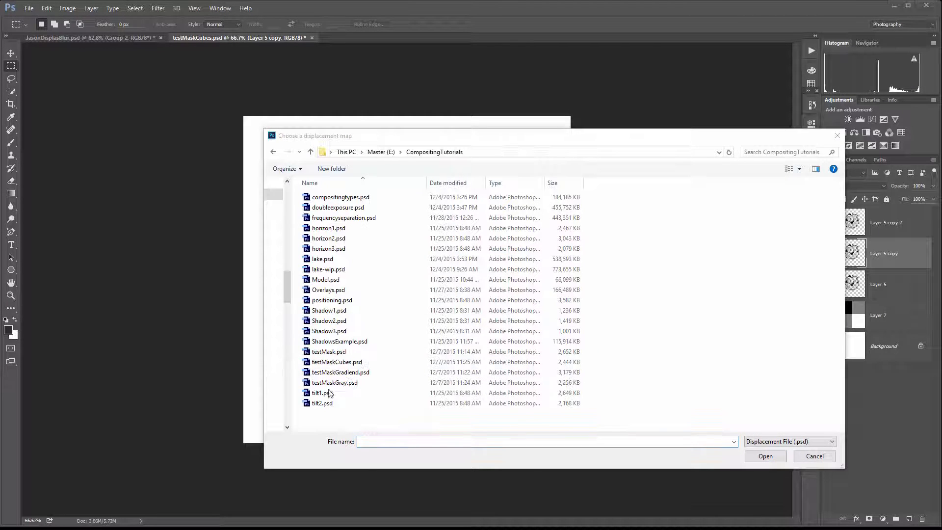
click(336, 362)
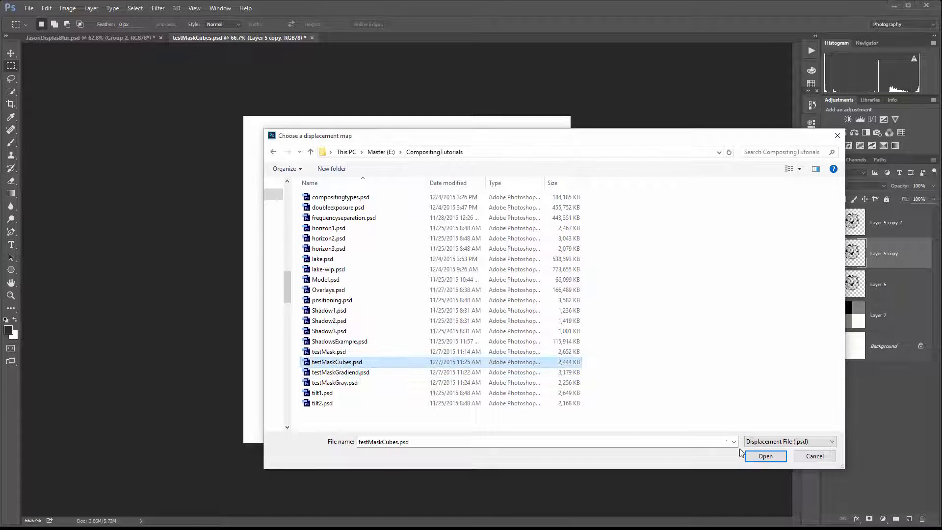
click(758, 456)
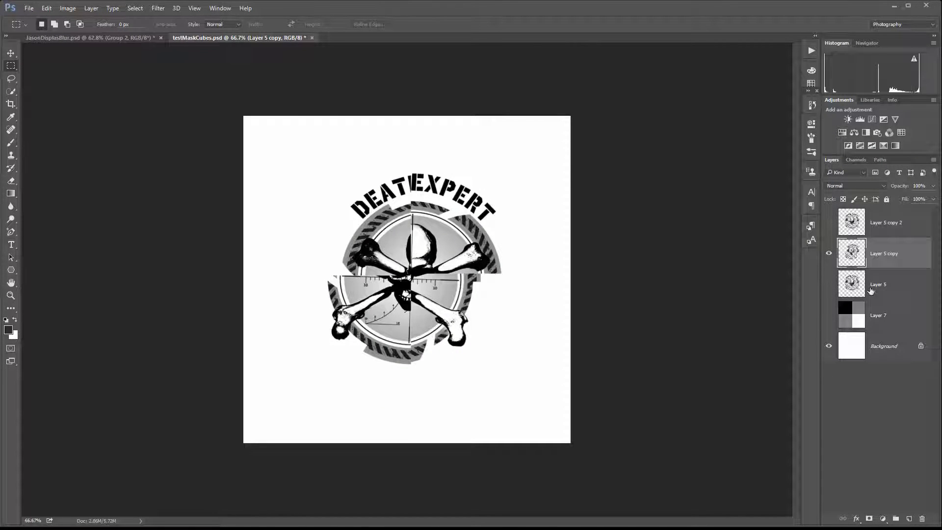
Toggle the checkerboard layer to compare, then hide Layer 5 copy and show Layer 5 copy 2.
click(829, 315)
click(828, 315)
click(828, 315)
click(828, 315)
click(828, 253)
click(829, 223)
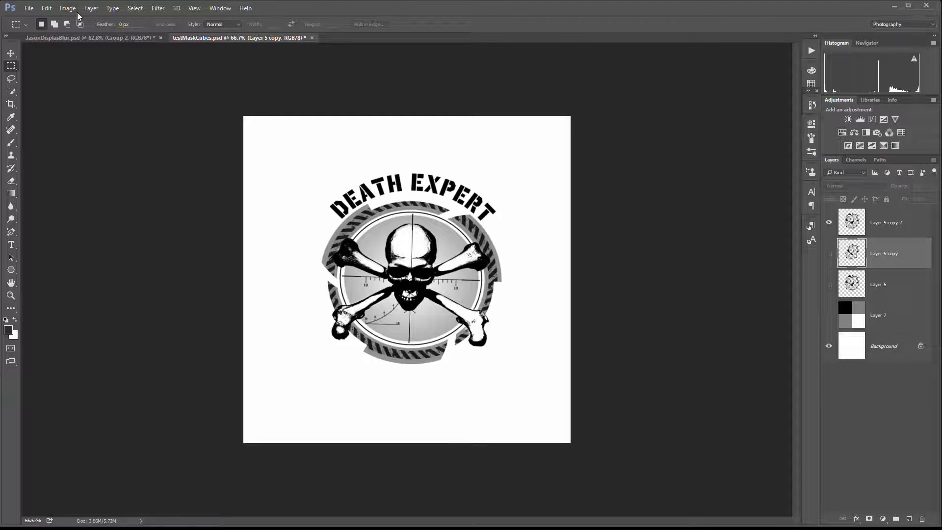
Select Layer 5 copy 2 and apply Displace with horizontal scale -50, vertical scale 0, using testMaskCubes.psd.
click(158, 8)
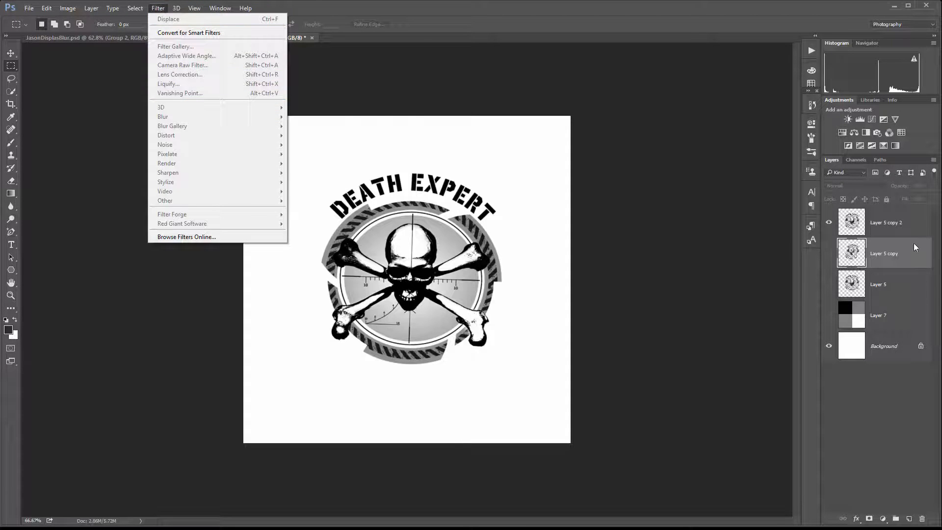
click(910, 226)
click(164, 9)
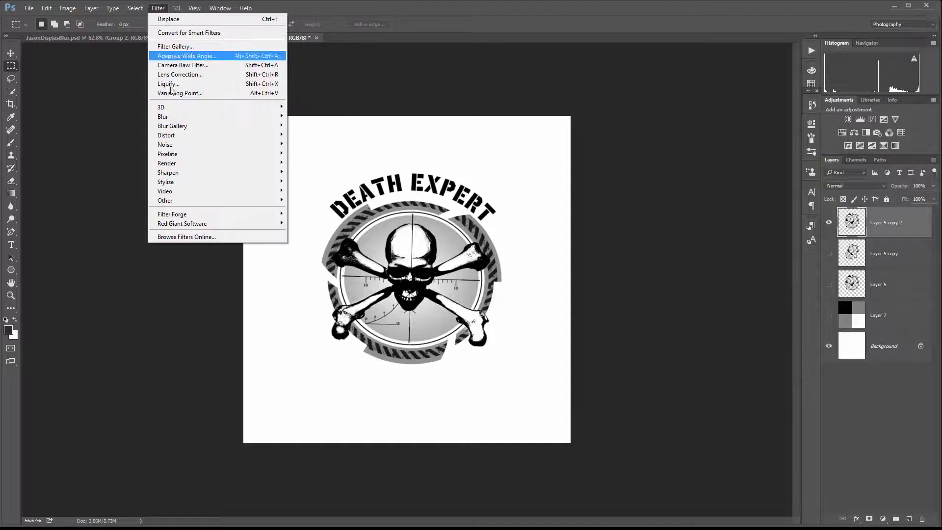
mouse_move(180, 136)
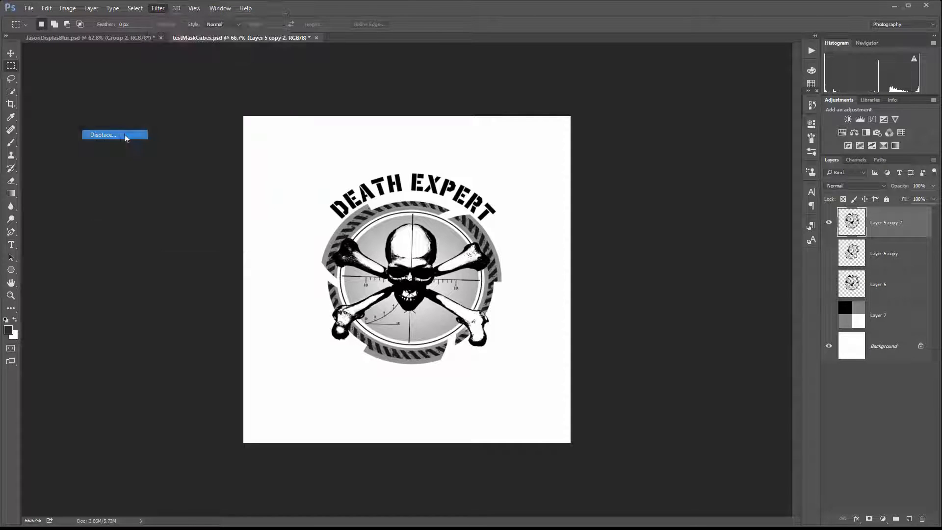
click(125, 136)
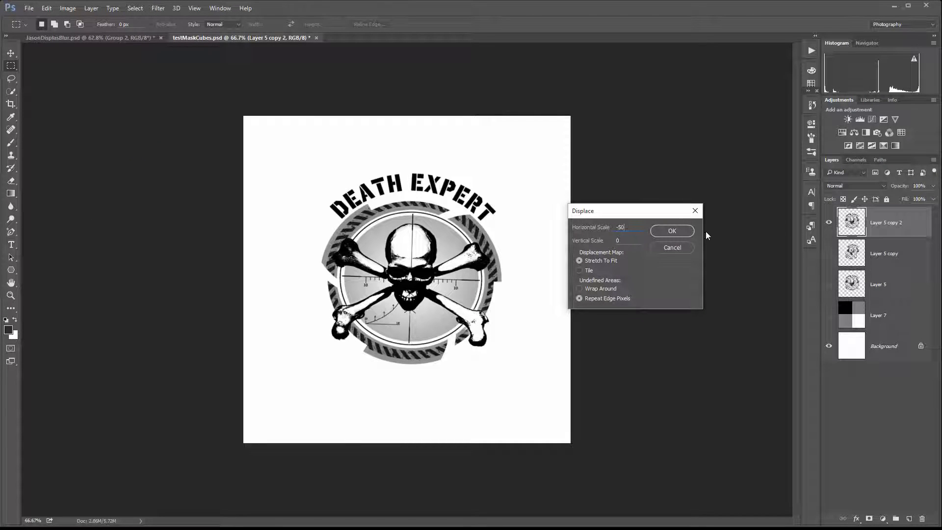
click(672, 231)
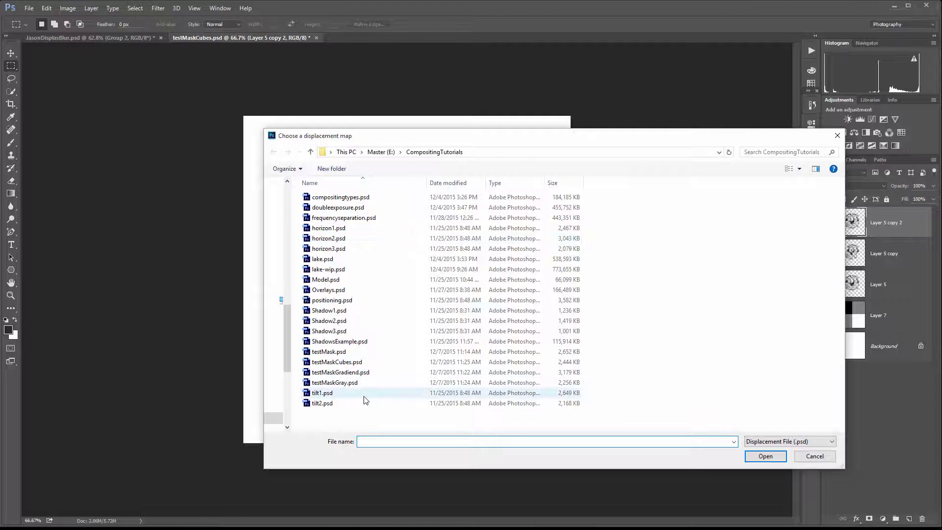
click(363, 362)
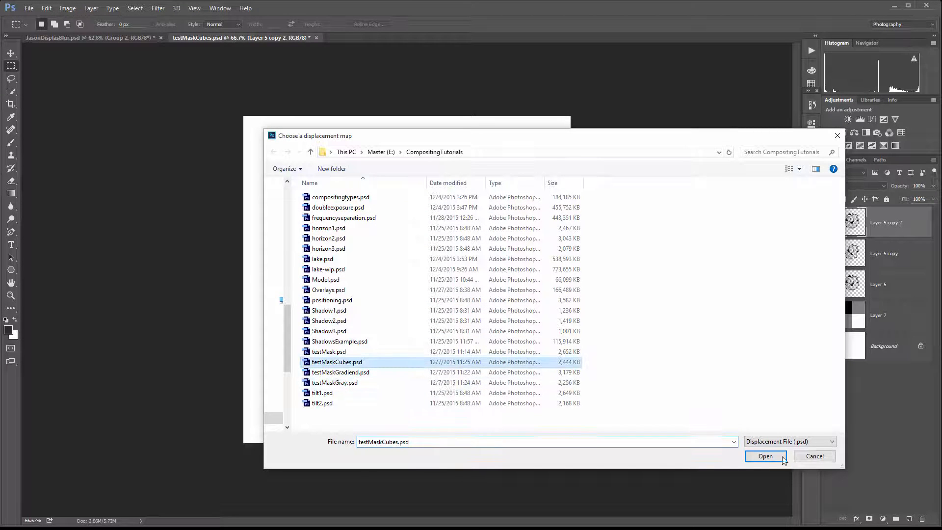
click(765, 456)
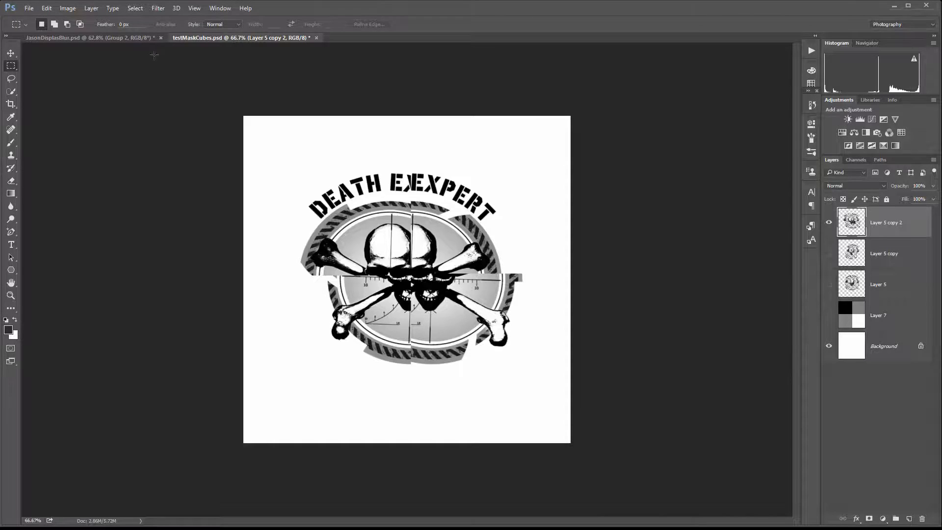
In the JasonDisplasBlur document, add a new layer and stamp a 250 px eagle brush on the man's left shoulder.
click(130, 39)
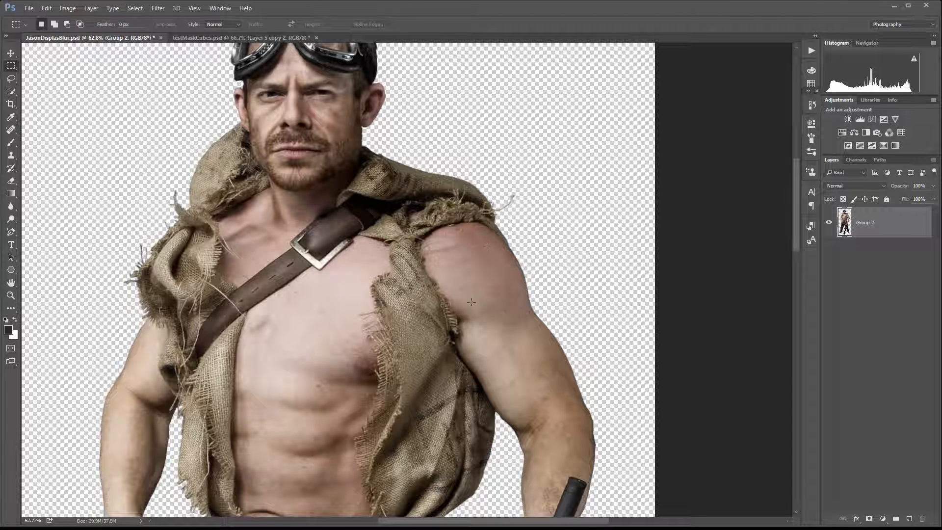
click(909, 517)
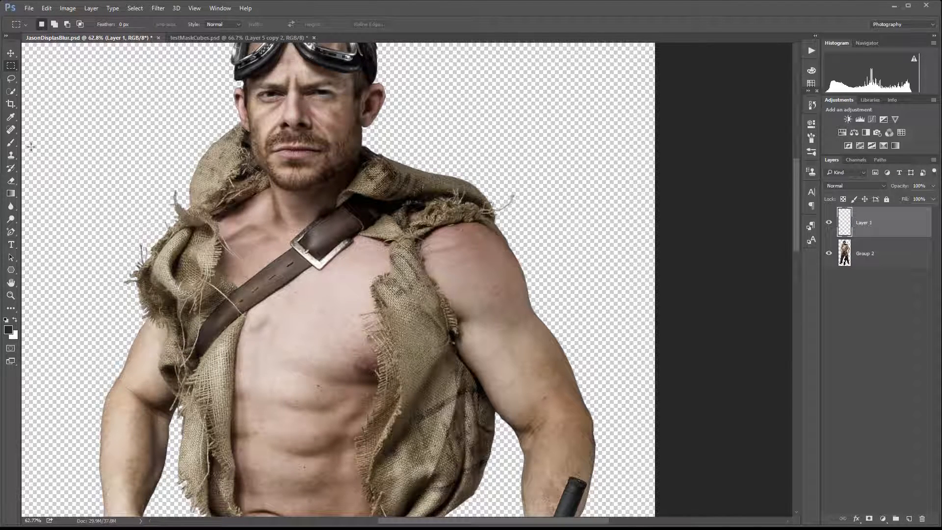
click(10, 142)
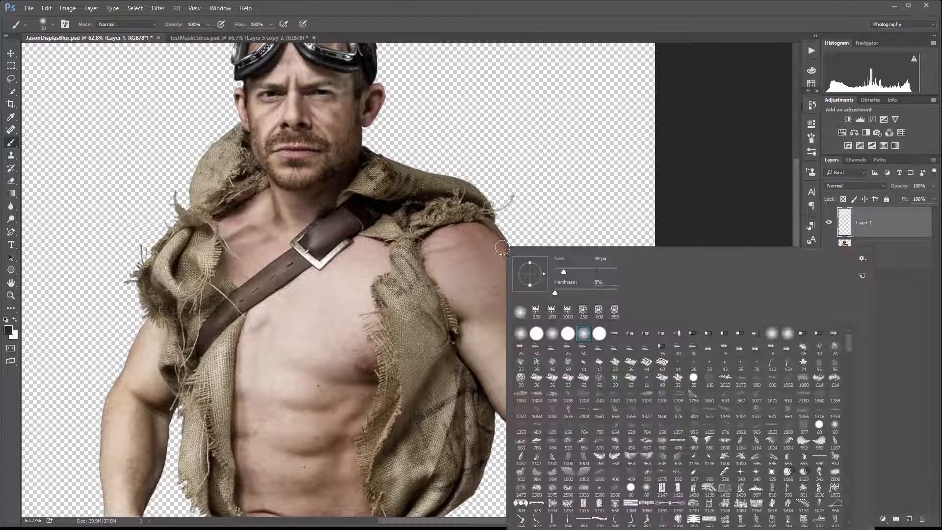
right_click(506, 246)
click(538, 311)
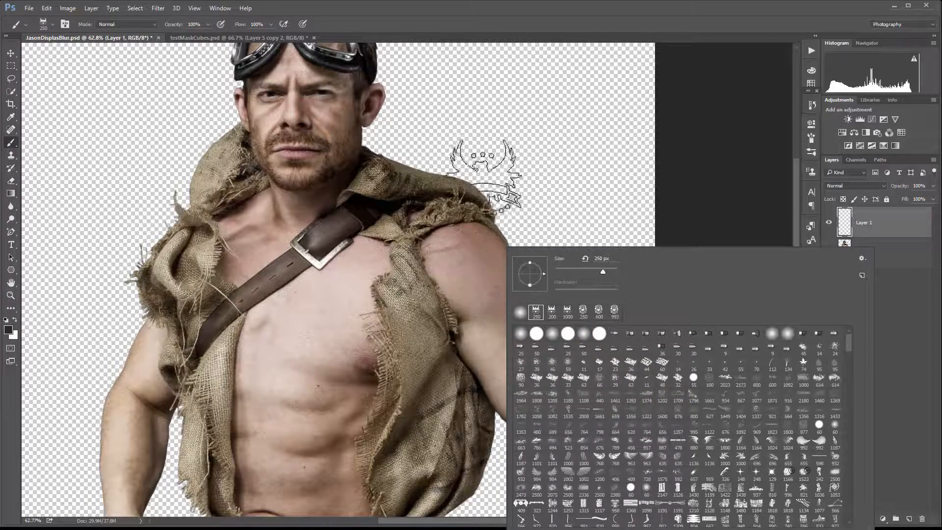
key(Return)
click(469, 265)
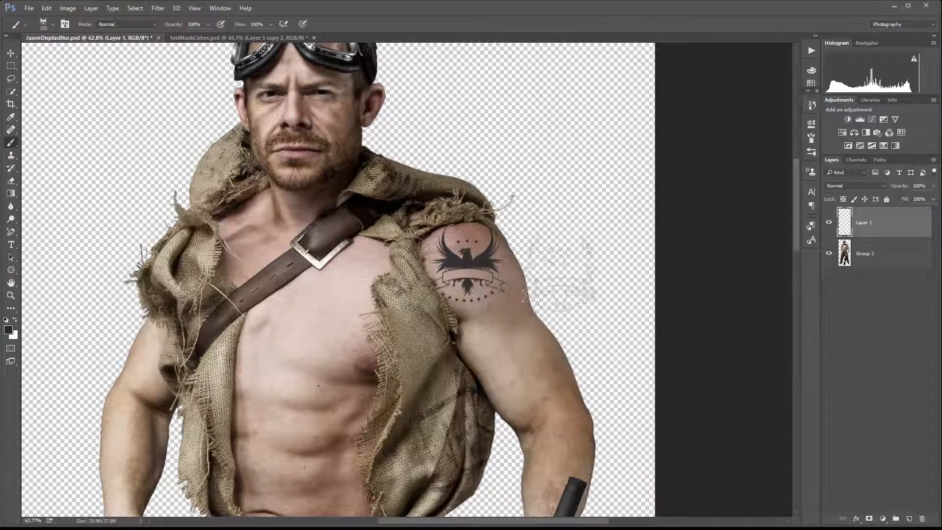
Move the eagle stamp further onto the outer part of the shoulder.
scroll(463, 285, up, 1)
scroll(465, 277, up, 3)
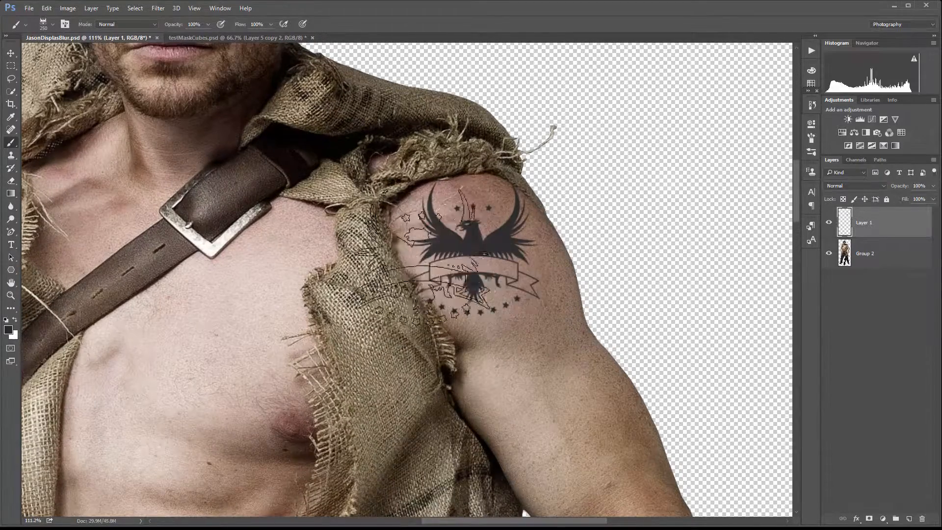
click(11, 52)
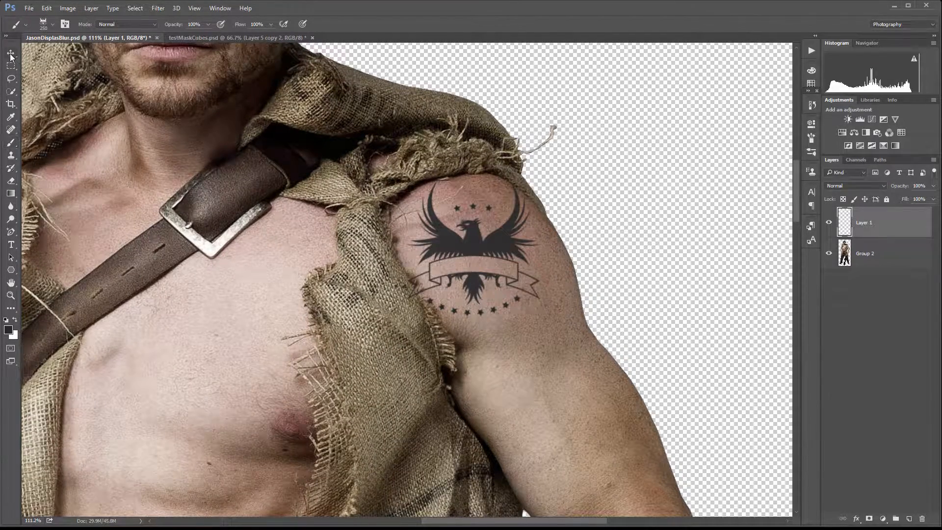
drag(467, 231, 520, 236)
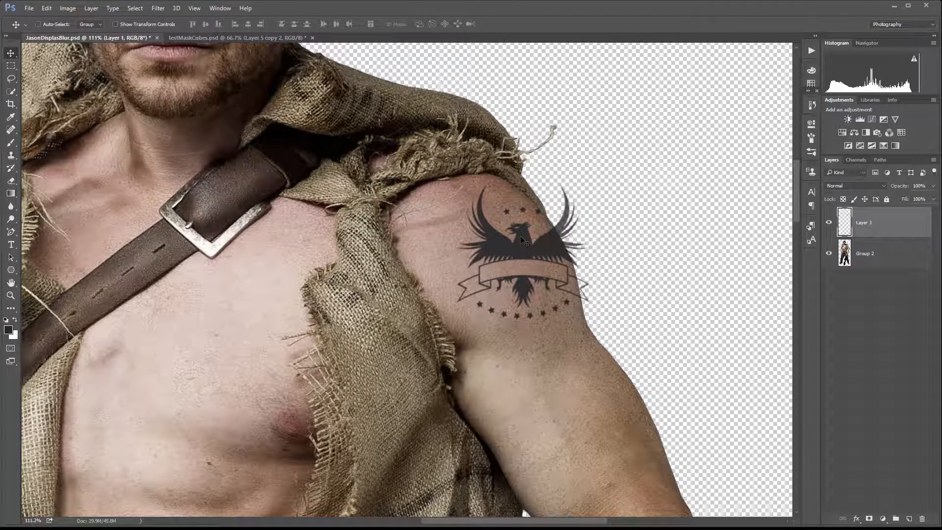
Rotate the eagle stamp about -23° to follow the shoulder and nudge it slightly upward.
key(ctrl+t)
drag(597, 325, 607, 283)
key(ctrl+z)
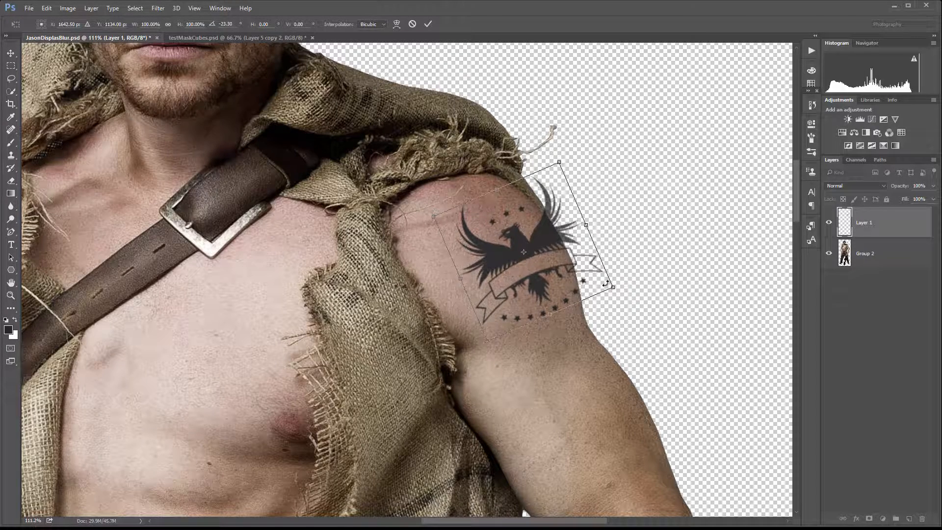
key(Return)
drag(524, 248, 525, 241)
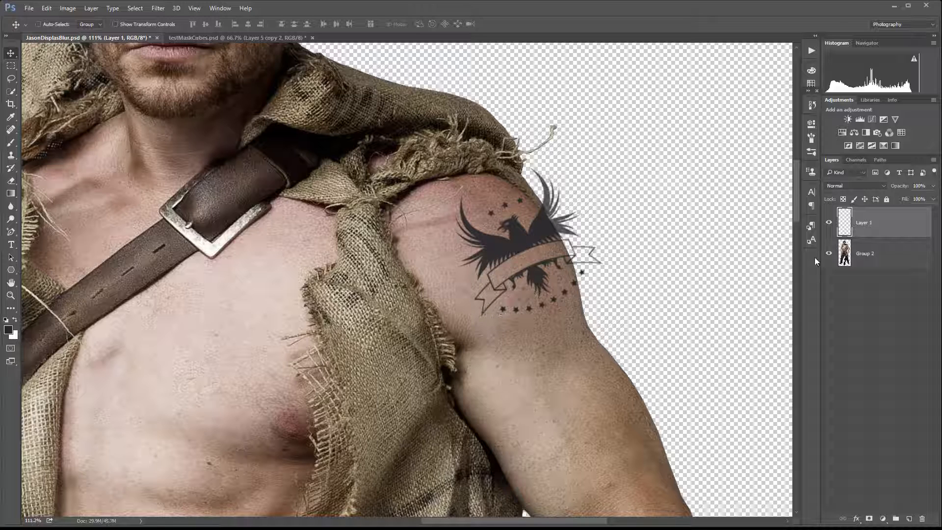
Add a new layer above Group 2 and choose a soft round brush from the brush picker.
click(889, 252)
click(909, 519)
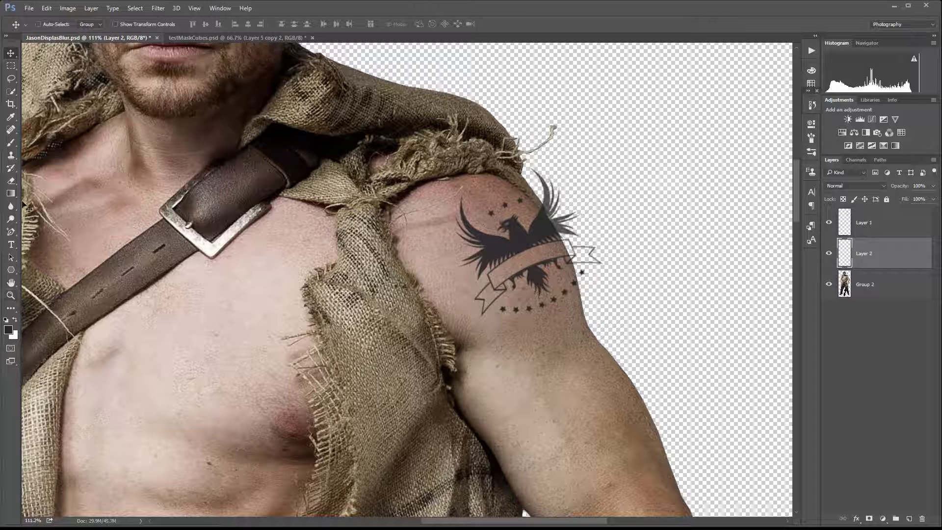
click(11, 142)
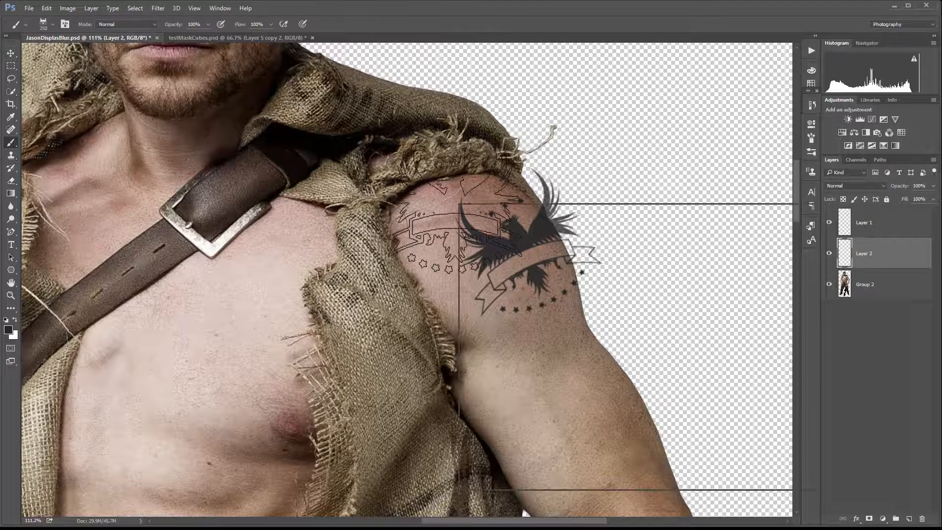
right_click(458, 204)
click(536, 290)
click(526, 227)
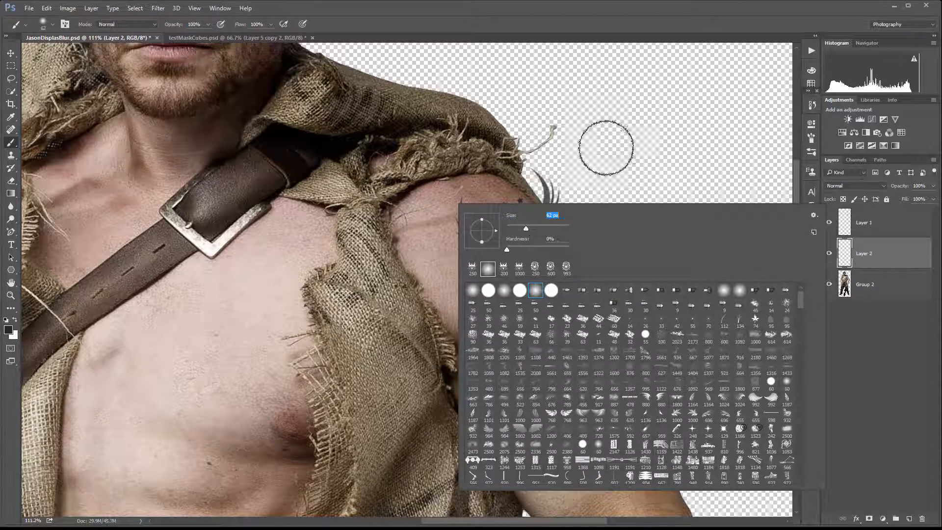
click(605, 147)
key(ctrl+z)
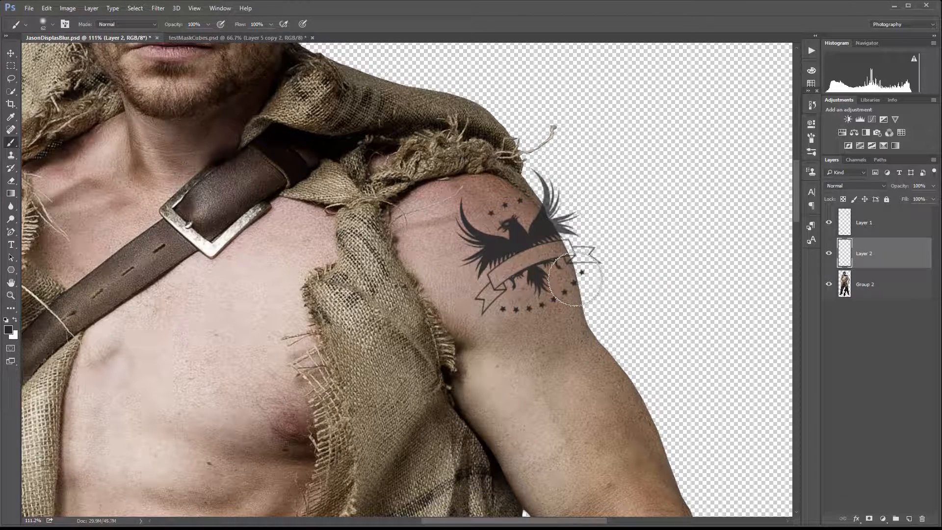
Shrink the brush and paint dark and light shading strokes over the shoulder around the eagle.
key(bracketleft)
key(bracketleft)
key(bracketleft)
key(bracketleft)
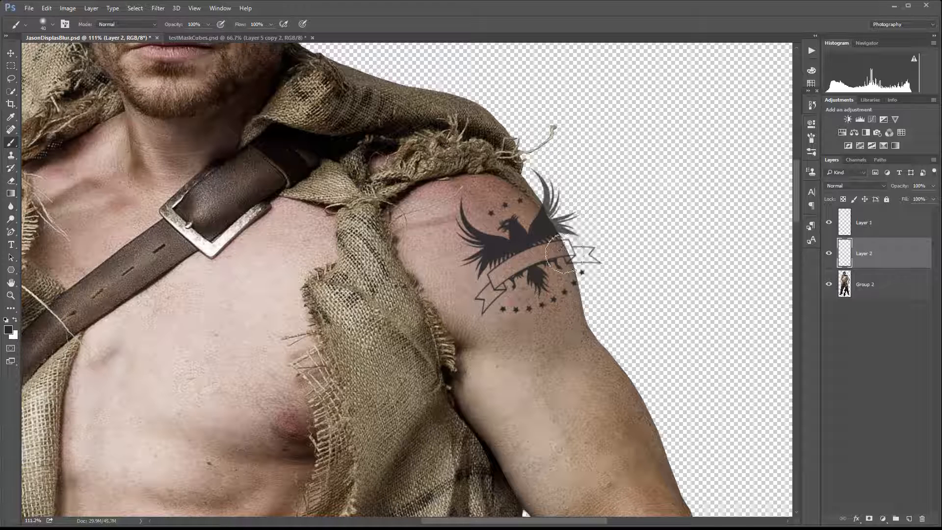
key(bracketleft)
mouse_move(535, 209)
mouse_down()
mouse_move(563, 255)
mouse_move(569, 312)
mouse_move(545, 229)
mouse_move(575, 303)
mouse_move(559, 243)
mouse_move(551, 305)
mouse_move(528, 315)
mouse_move(555, 278)
mouse_move(547, 307)
mouse_move(559, 305)
mouse_move(565, 285)
mouse_move(580, 308)
mouse_up()
key(x)
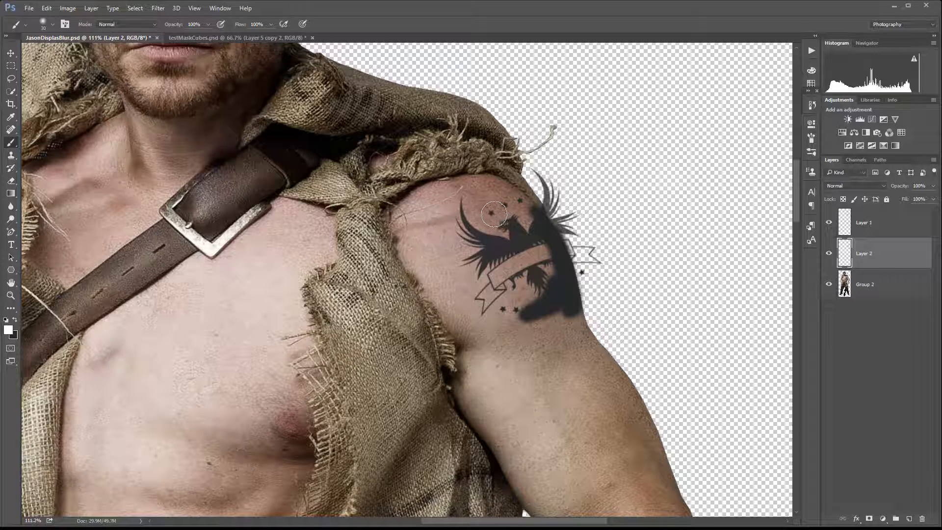
mouse_move(490, 212)
mouse_down()
mouse_move(465, 235)
mouse_move(462, 206)
mouse_move(474, 250)
mouse_move(464, 258)
mouse_move(498, 206)
mouse_move(459, 232)
mouse_move(468, 225)
mouse_move(488, 295)
mouse_move(472, 238)
mouse_move(500, 274)
mouse_move(521, 235)
mouse_up()
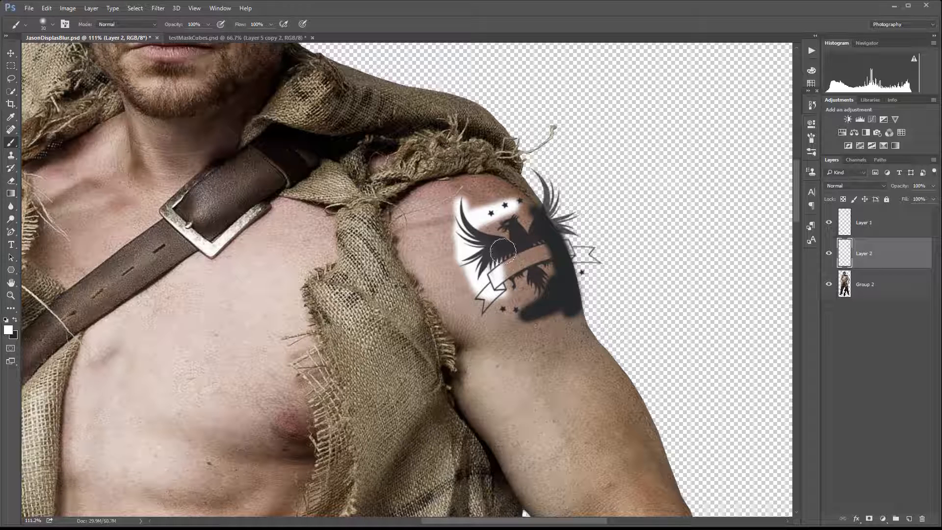
mouse_move(472, 264)
mouse_down()
mouse_move(500, 307)
mouse_move(485, 301)
mouse_move(459, 241)
mouse_move(514, 203)
mouse_move(456, 198)
mouse_move(525, 266)
mouse_move(515, 244)
mouse_up()
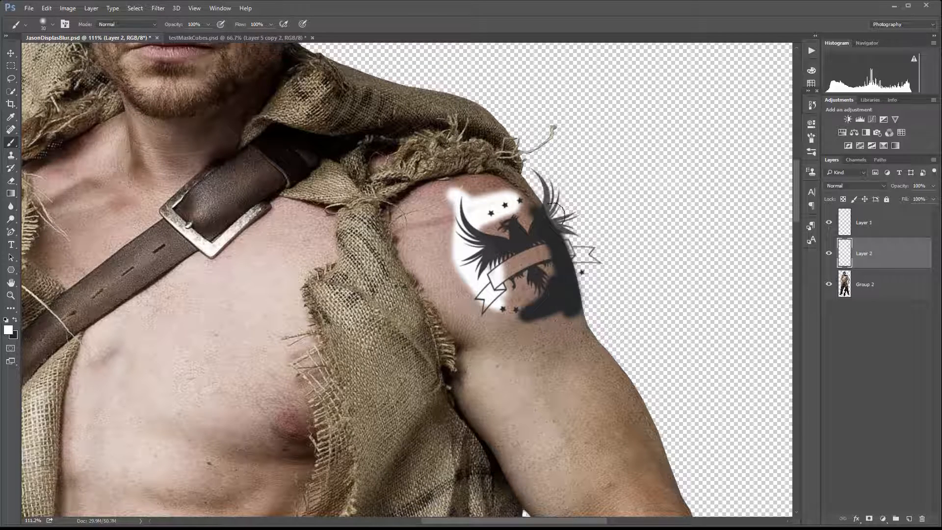
Hide Layer 2 and Layer 1, then add a new layer above Group 2 and name it Grey.
click(828, 254)
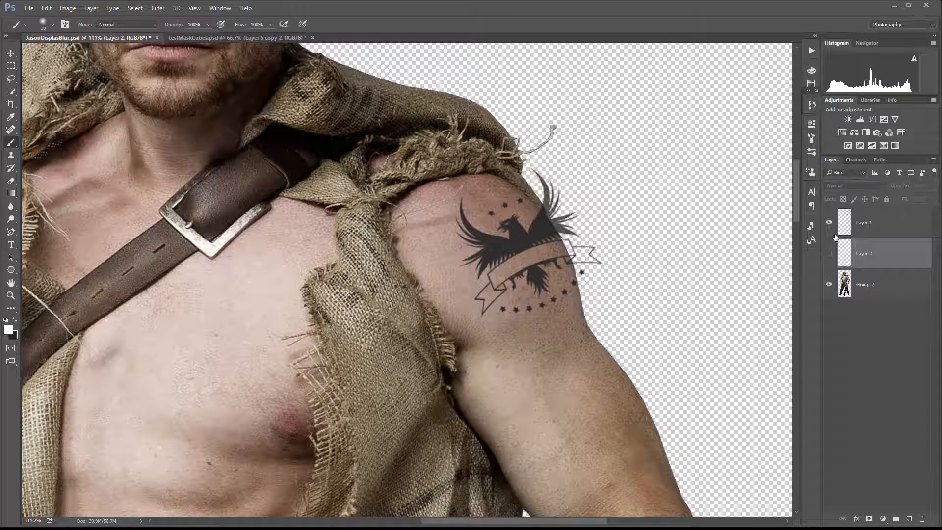
click(829, 223)
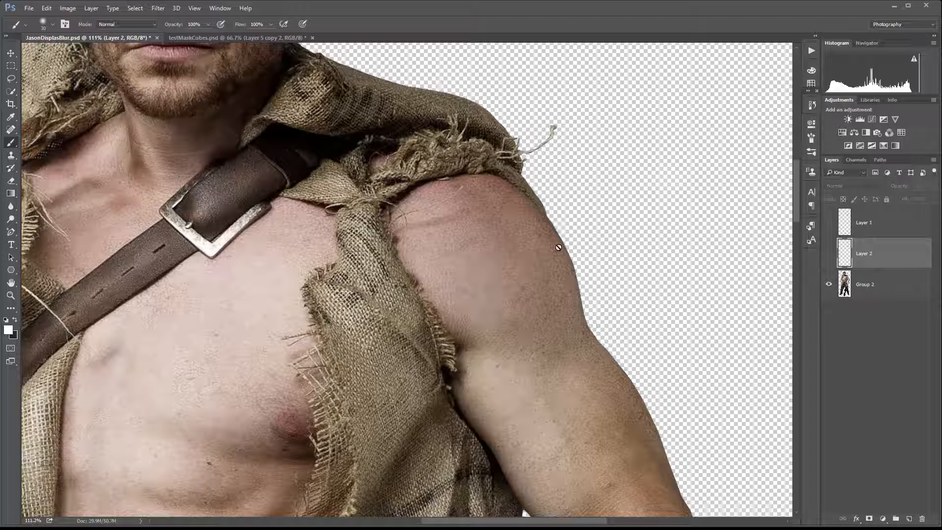
click(886, 297)
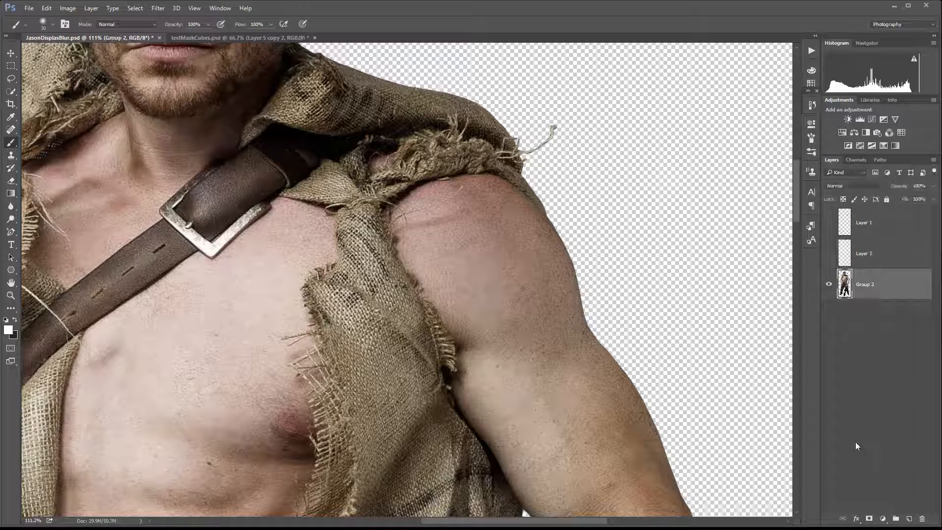
click(909, 519)
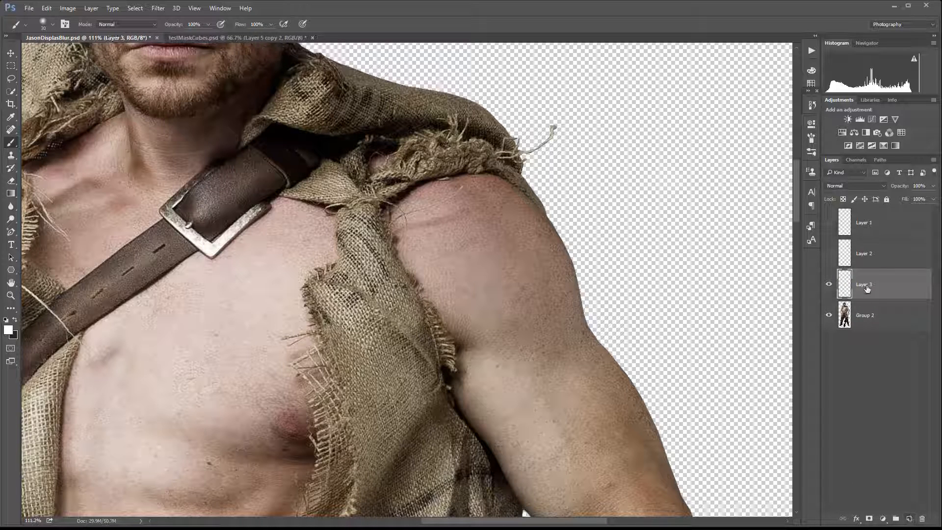
double_click(866, 285)
click(905, 287)
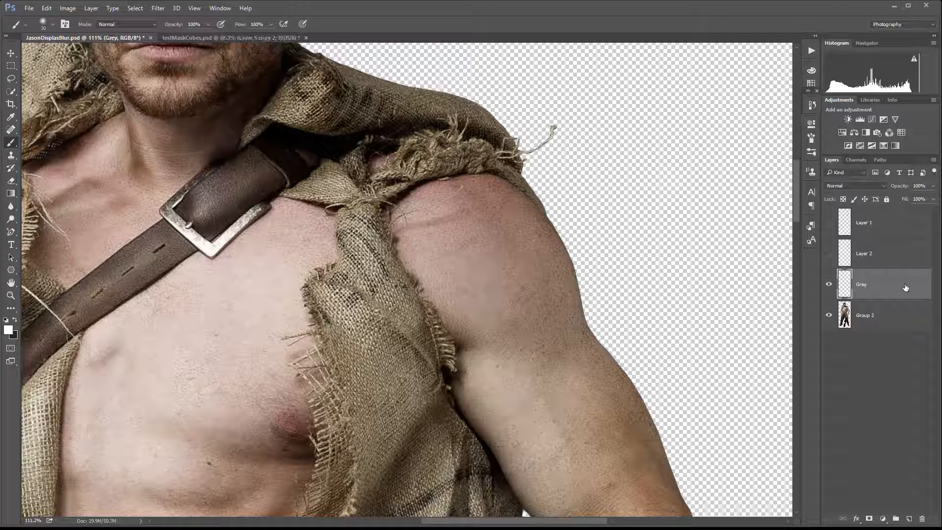
Fill the Grey layer with 50% Gray and clip it to Group 2.
key(shift+F5)
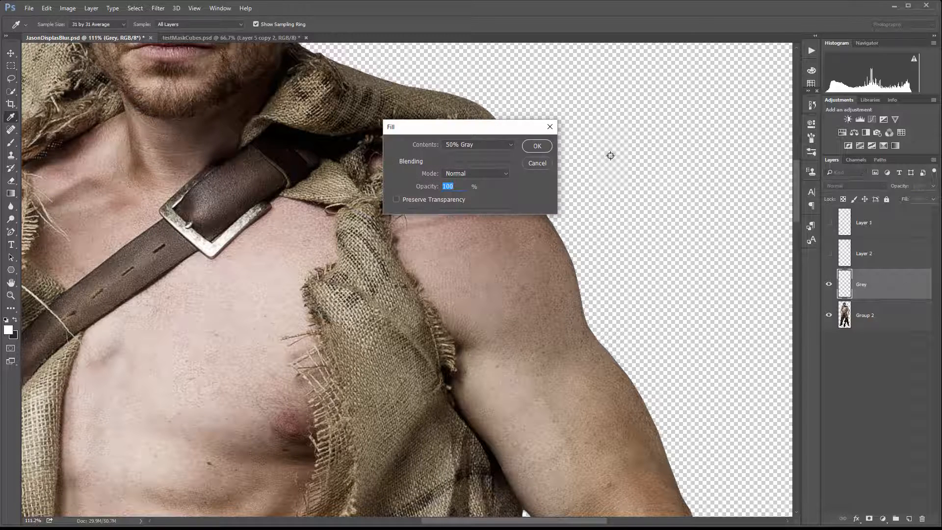
click(535, 147)
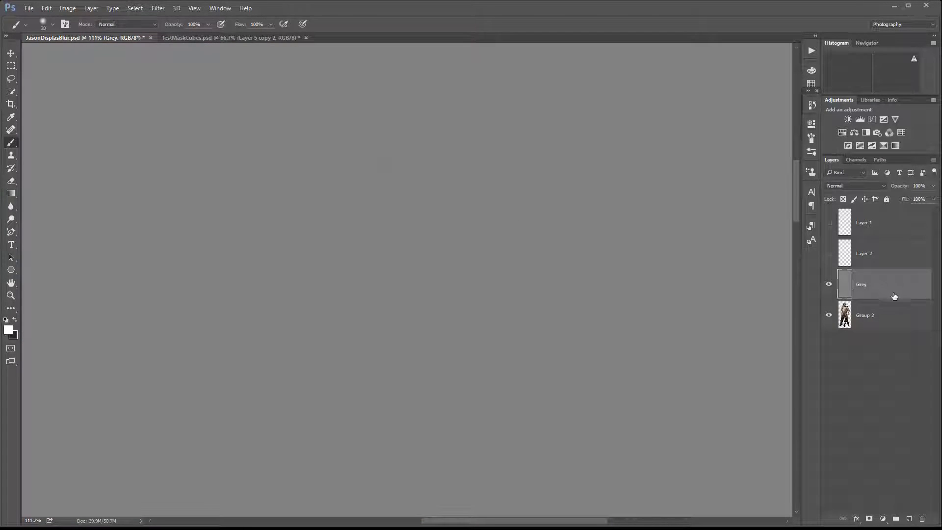
key(ctrl+alt+g)
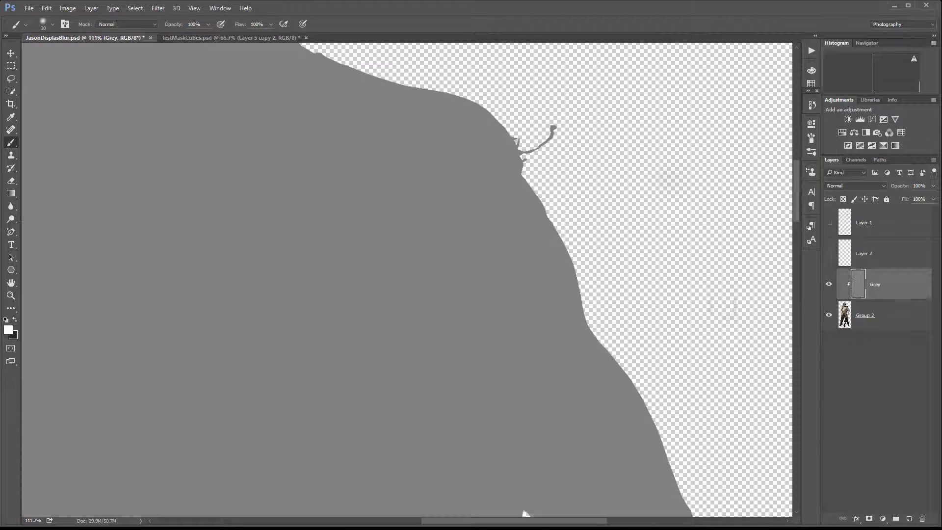
Set the Grey layer's blend mode to Soft Light.
click(884, 188)
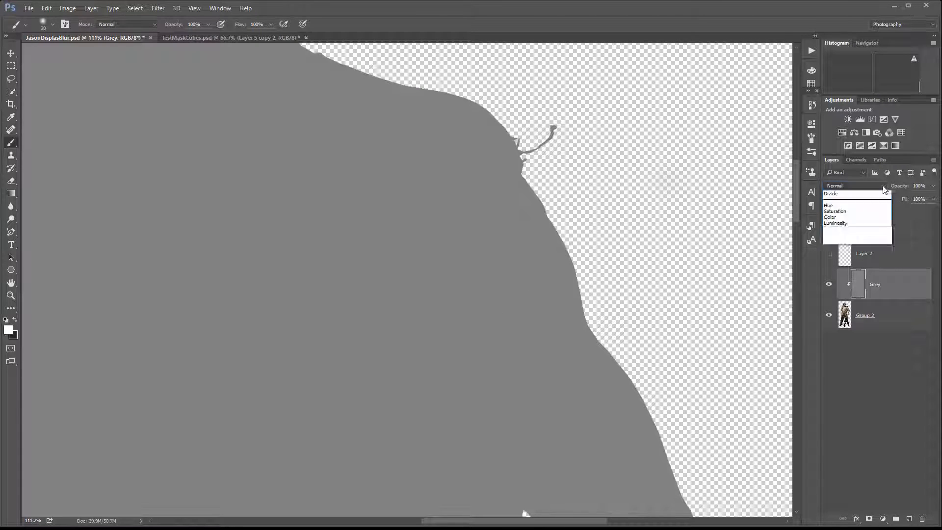
click(862, 289)
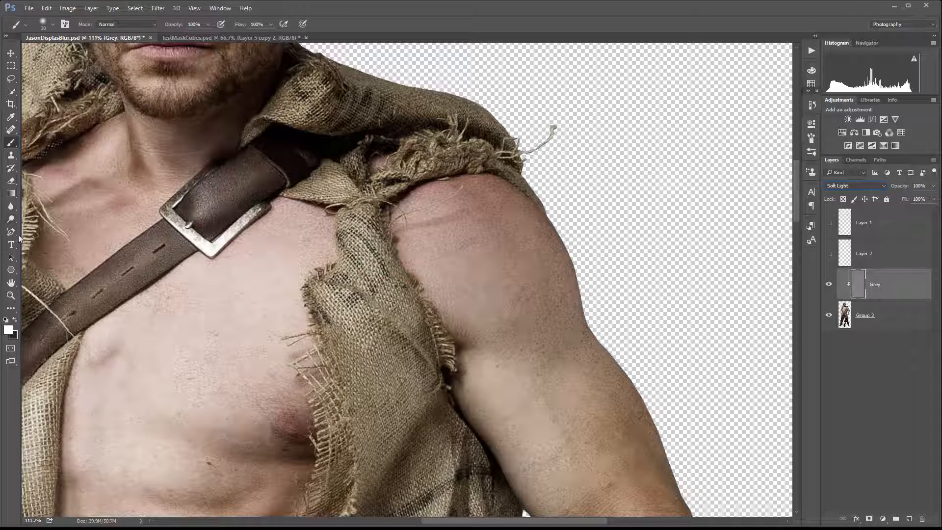
Paint shoulder highlights and shadows on the Grey layer with a large brush at 10% opacity, alternating black and white.
click(15, 321)
drag(546, 215, 545, 216)
key(1)
mouse_move(569, 236)
mouse_down()
mouse_move(575, 289)
mouse_move(561, 336)
mouse_up()
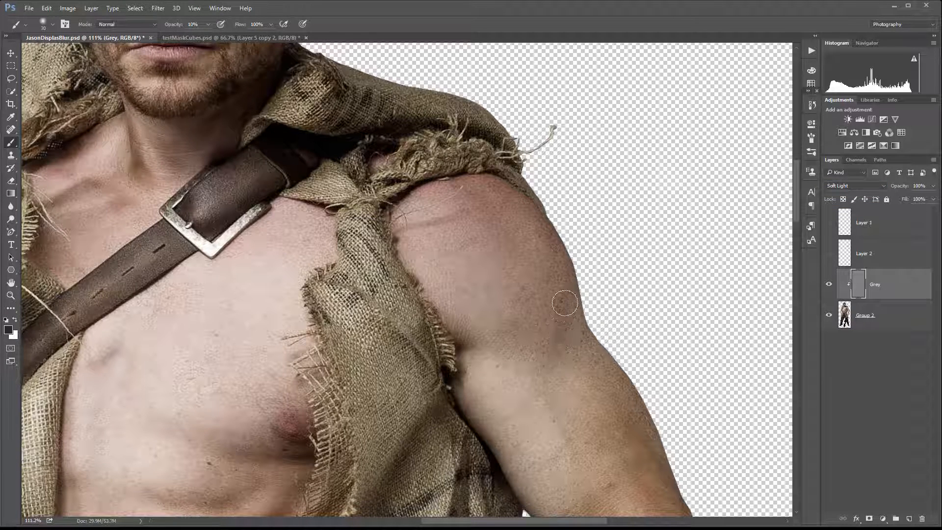
key(bracketright)
key(bracketright)
key(bracketright)
key(bracketright)
key(bracketright)
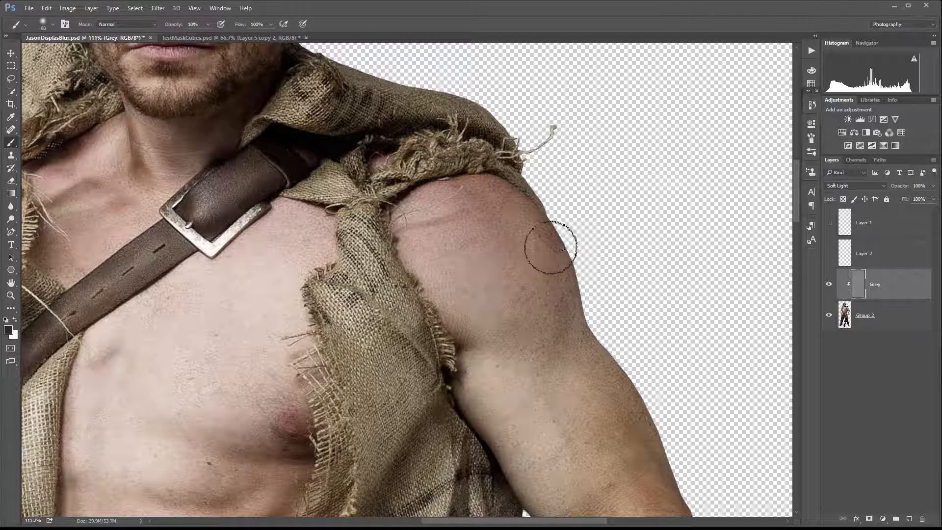
mouse_move(573, 286)
mouse_down()
mouse_move(511, 324)
mouse_move(555, 296)
mouse_move(573, 316)
mouse_move(569, 255)
mouse_move(584, 263)
mouse_move(582, 303)
mouse_move(563, 327)
mouse_move(542, 197)
mouse_move(566, 227)
mouse_move(552, 334)
mouse_move(567, 316)
mouse_move(578, 263)
mouse_up()
key(x)
mouse_move(517, 221)
mouse_down()
mouse_move(466, 251)
mouse_move(490, 200)
mouse_move(471, 239)
mouse_move(493, 292)
mouse_move(480, 204)
mouse_move(497, 195)
mouse_move(473, 219)
mouse_move(501, 221)
mouse_move(497, 250)
mouse_move(503, 197)
mouse_move(472, 226)
mouse_move(471, 217)
mouse_move(475, 273)
mouse_move(500, 270)
mouse_move(500, 219)
mouse_move(487, 244)
mouse_move(500, 224)
mouse_move(514, 307)
mouse_move(511, 242)
mouse_move(507, 261)
mouse_move(454, 247)
mouse_move(481, 238)
mouse_move(488, 273)
mouse_move(484, 219)
mouse_move(491, 219)
mouse_move(459, 230)
mouse_move(490, 294)
mouse_move(500, 246)
mouse_move(494, 286)
mouse_move(474, 265)
mouse_move(487, 222)
mouse_up()
key(x)
mouse_move(567, 328)
mouse_down()
mouse_move(538, 321)
mouse_move(568, 310)
mouse_move(569, 282)
mouse_move(557, 317)
mouse_move(560, 248)
mouse_move(524, 193)
mouse_move(570, 240)
mouse_move(570, 297)
mouse_move(544, 318)
mouse_up()
Temporarily switch the Grey layer to Normal to inspect the painted shading, then restore Soft Light.
click(868, 186)
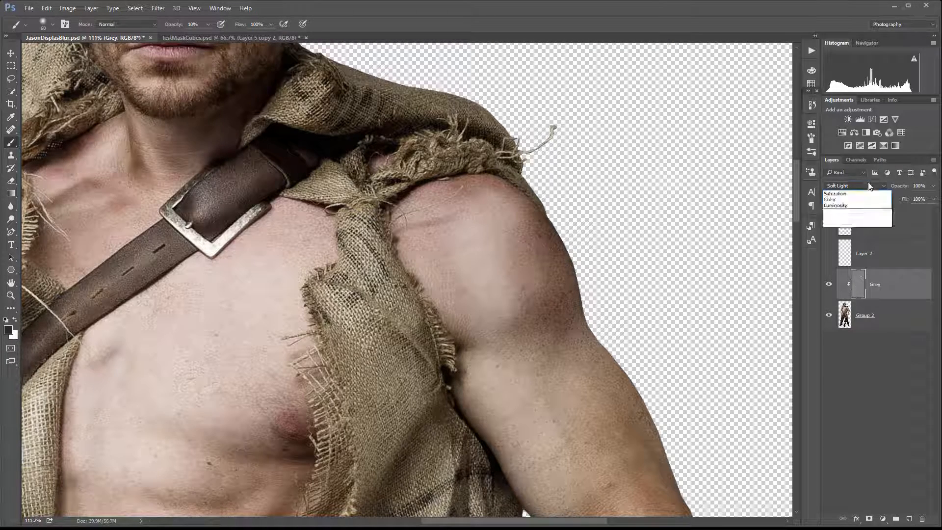
click(853, 193)
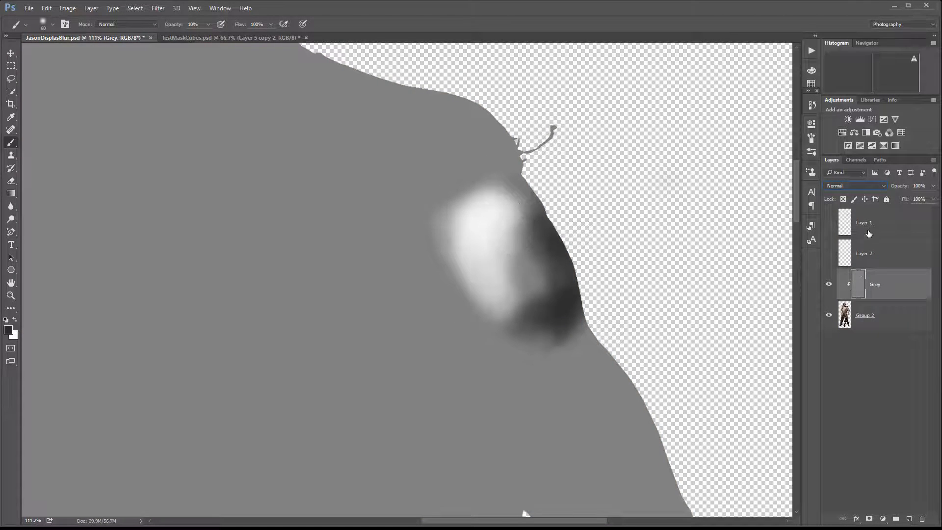
click(884, 187)
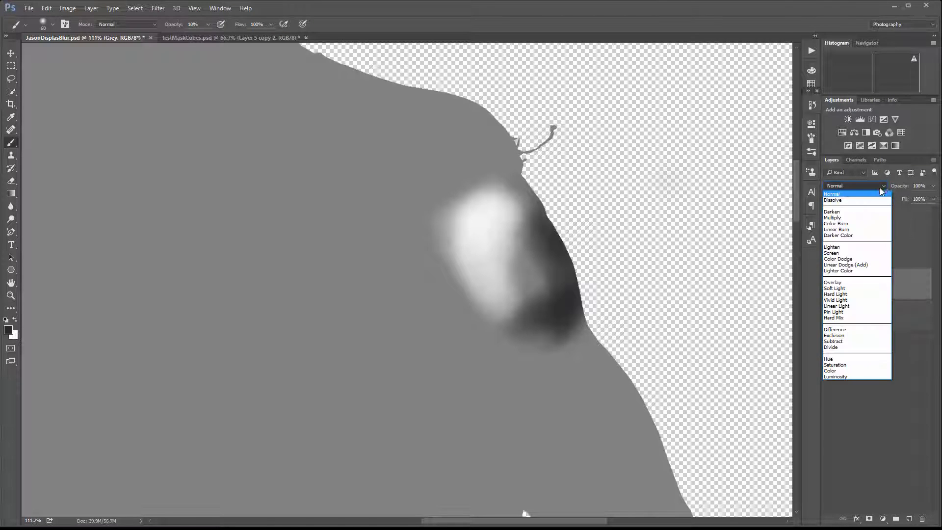
click(876, 294)
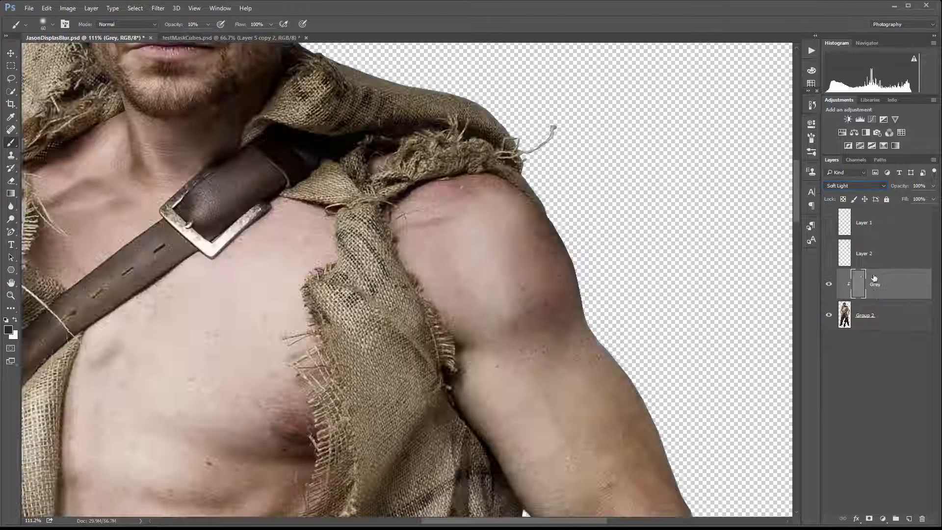
Add a Black & White adjustment layer above the Grey layer with default settings.
click(881, 520)
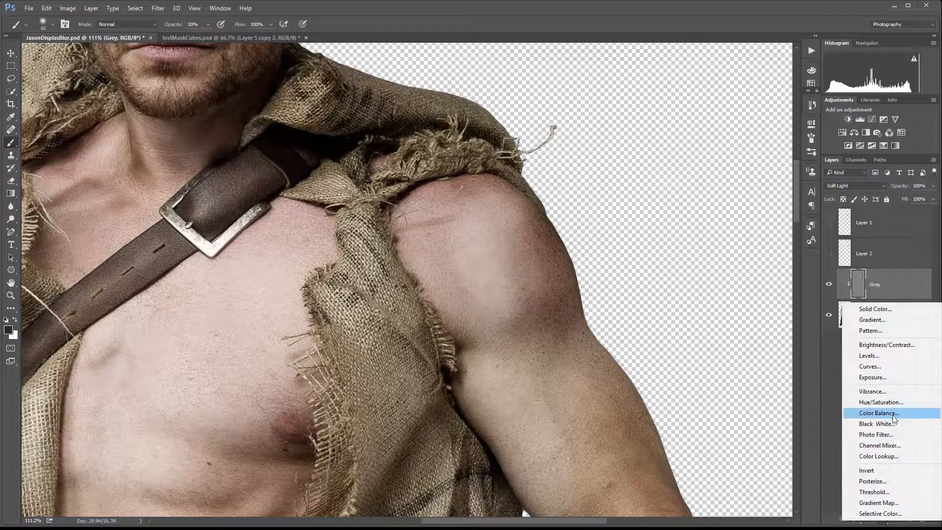
click(878, 424)
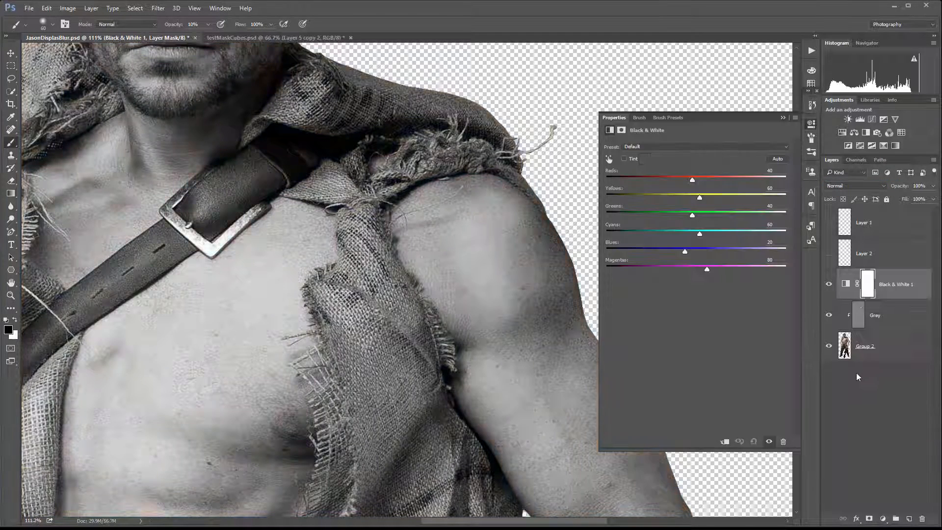
click(812, 123)
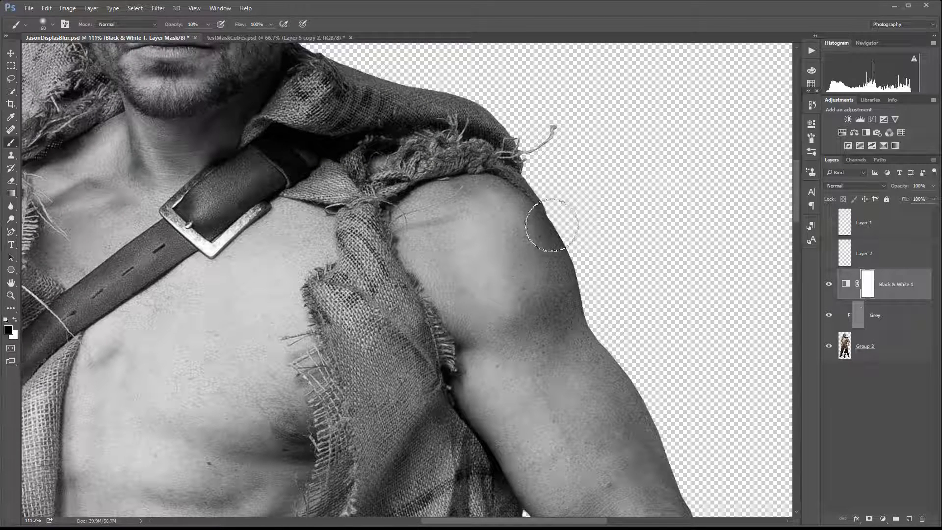
Stamp all visible layers into a new merged layer and clip it to the layer below.
click(11, 52)
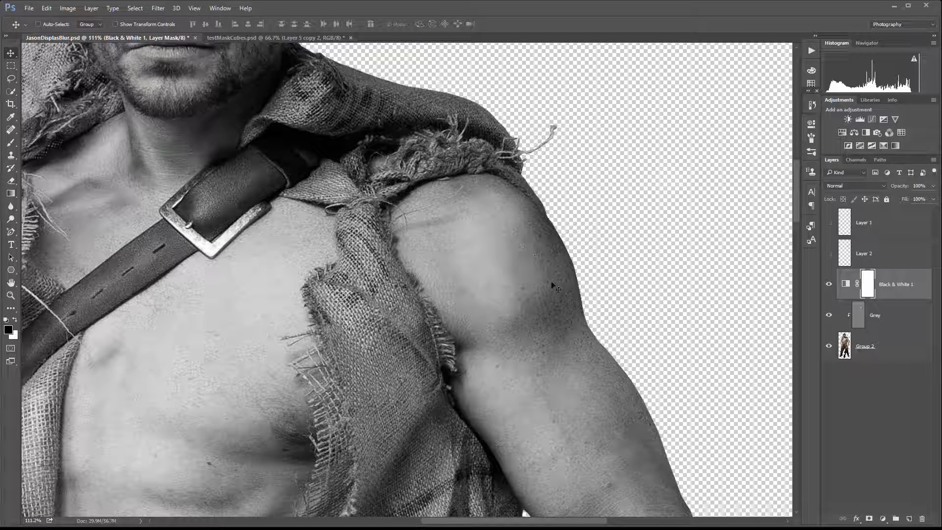
scroll(540, 257, up, 4)
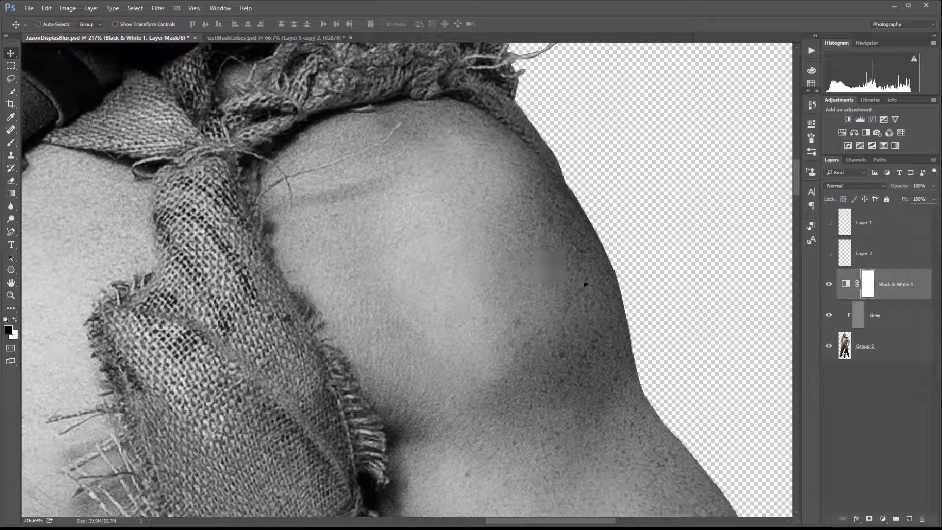
scroll(529, 277, down, 4)
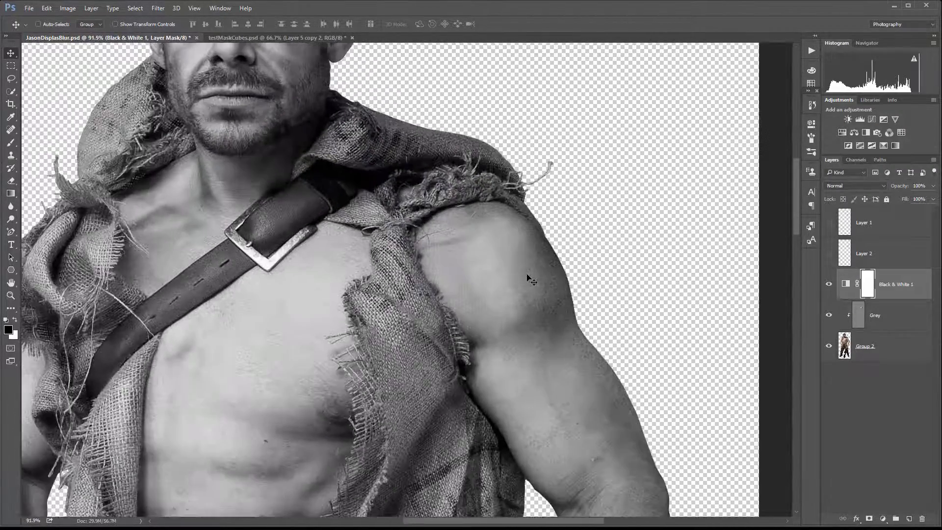
scroll(529, 260, down, 1)
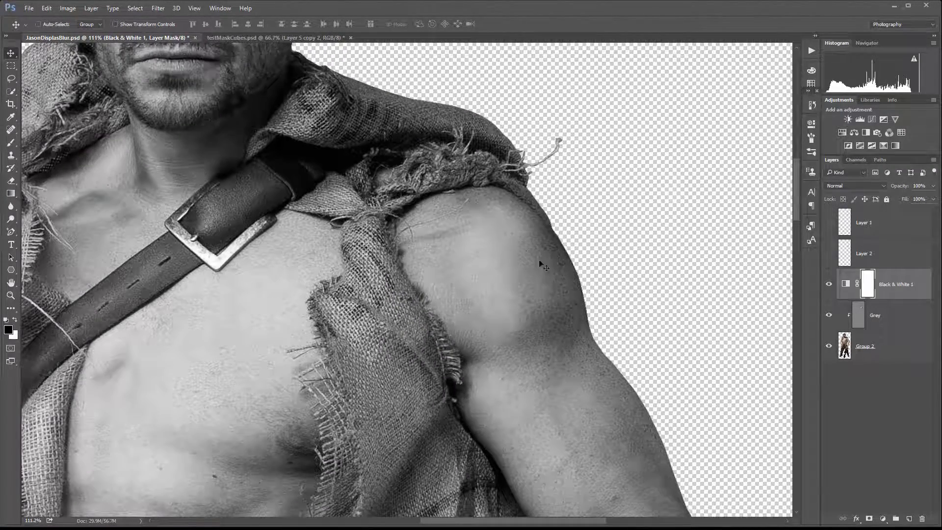
scroll(554, 268, up, 1)
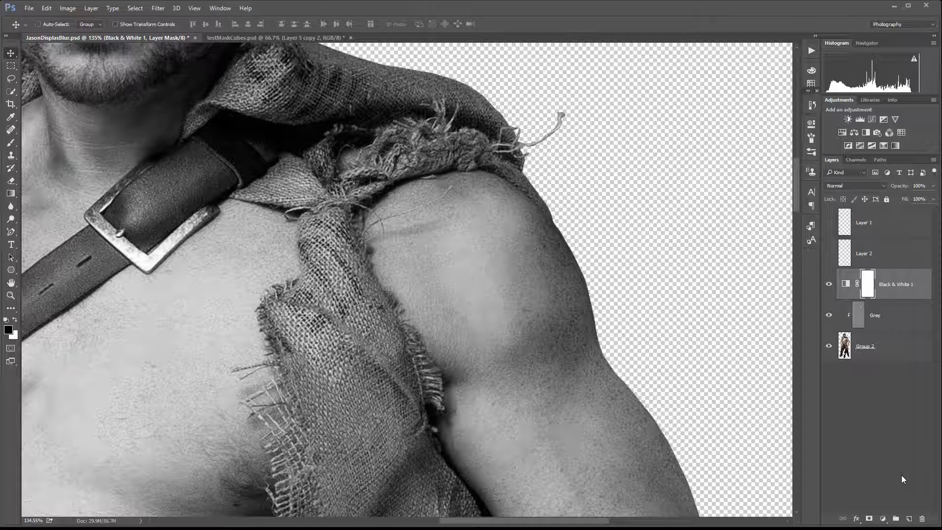
key(ctrl+alt+shift+e)
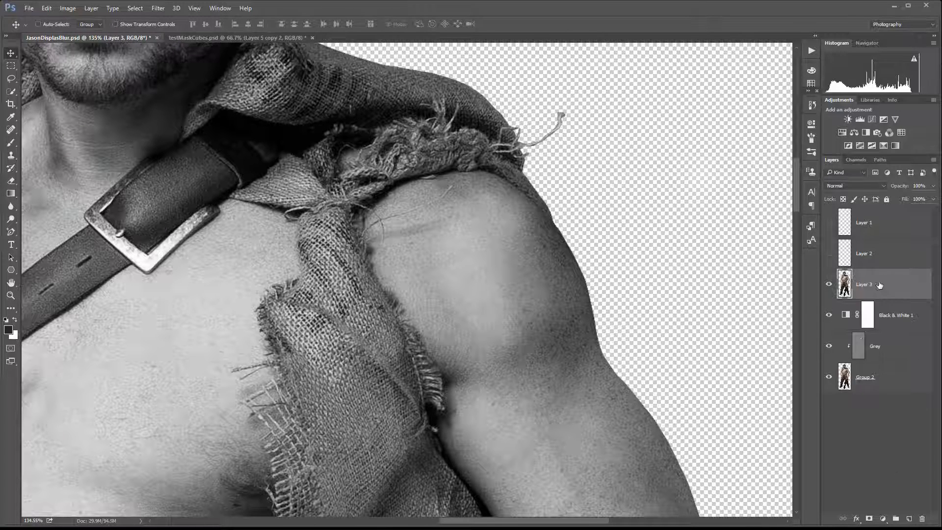
alt+click(904, 295)
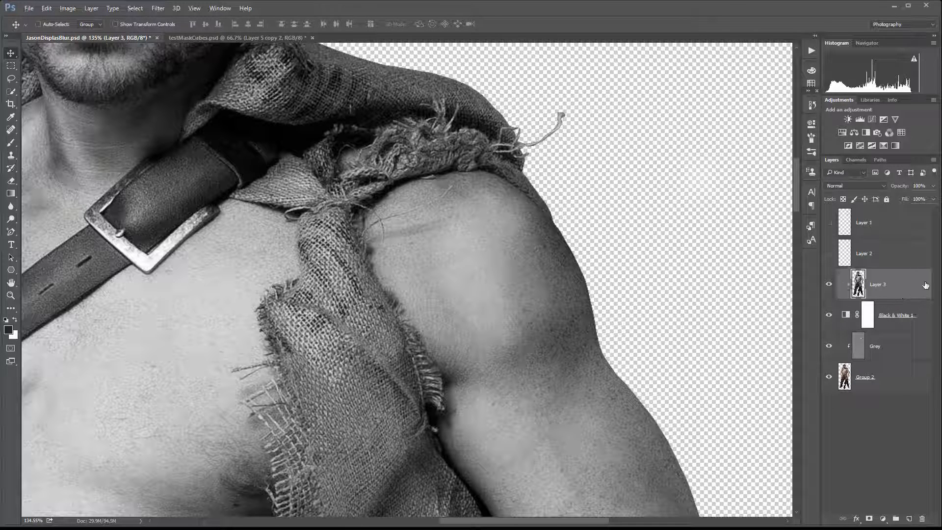
Apply a Gaussian Blur of about 1.5 pixels to the merged Layer 3.
click(164, 10)
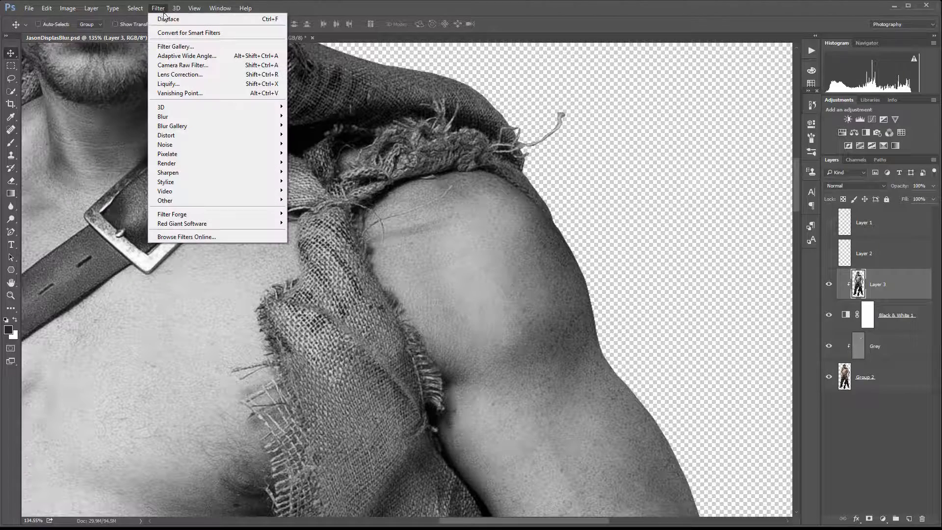
mouse_move(238, 117)
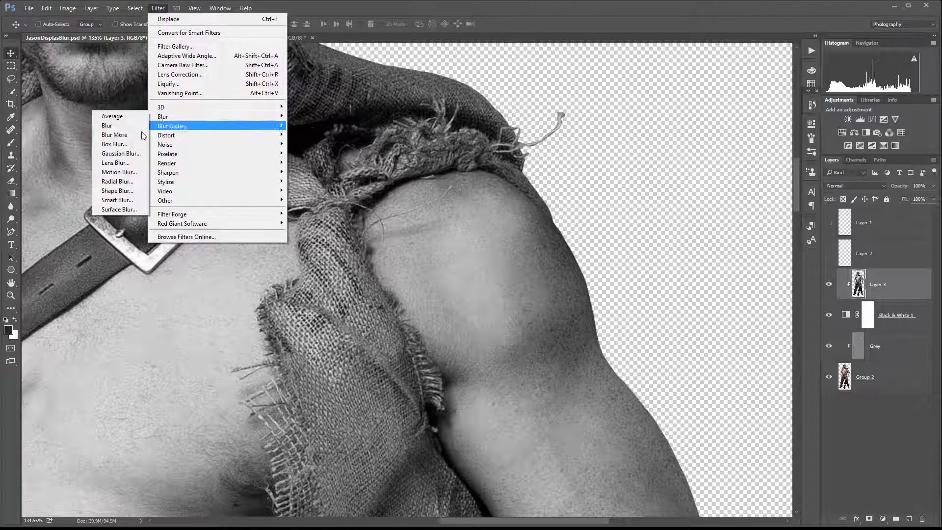
click(121, 153)
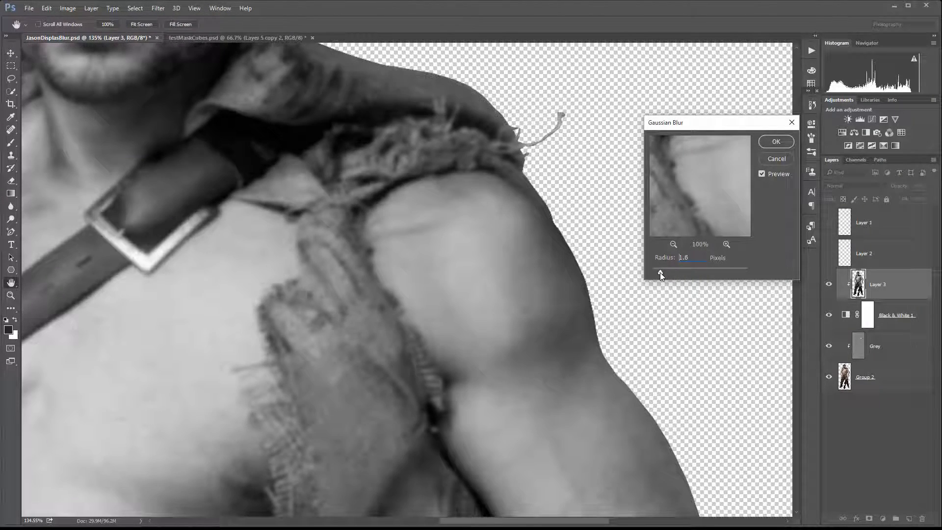
drag(660, 273, 658, 273)
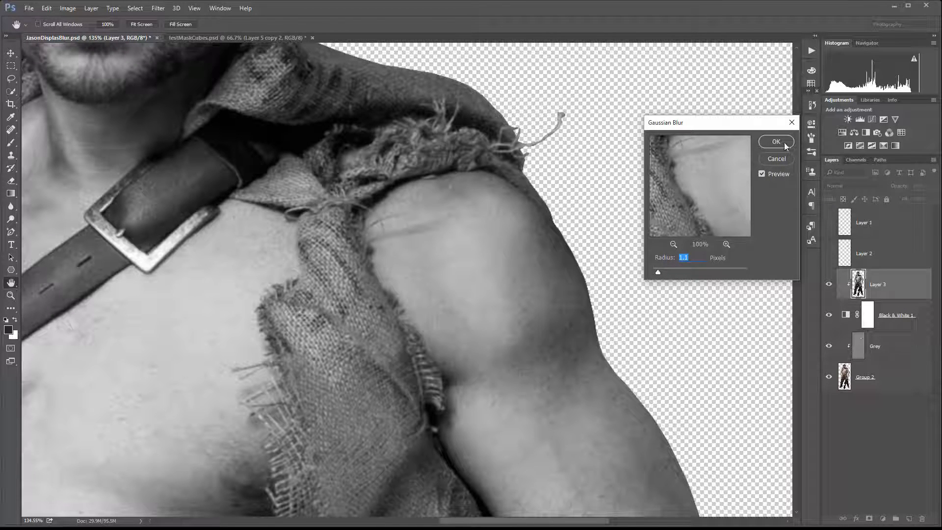
key(Return)
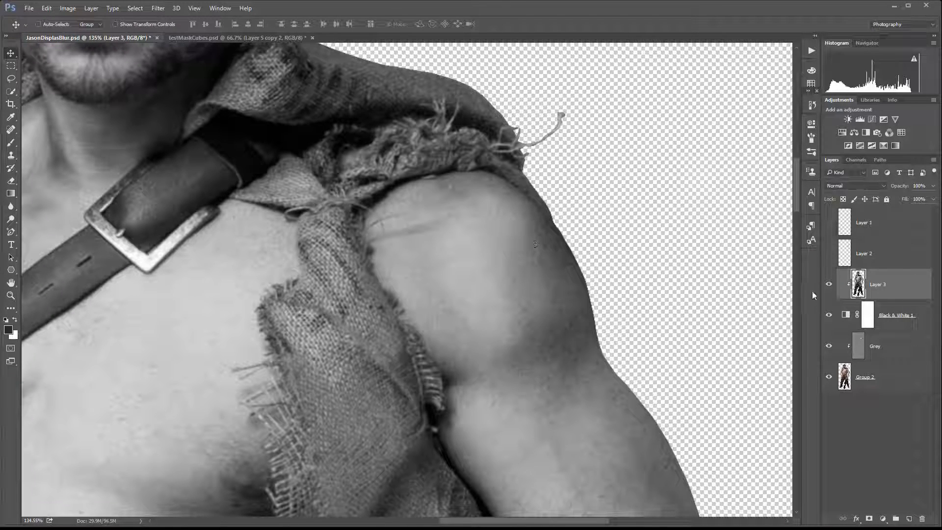
Clip the Black & White adjustment layer to the layer below and save the document.
alt+click(914, 327)
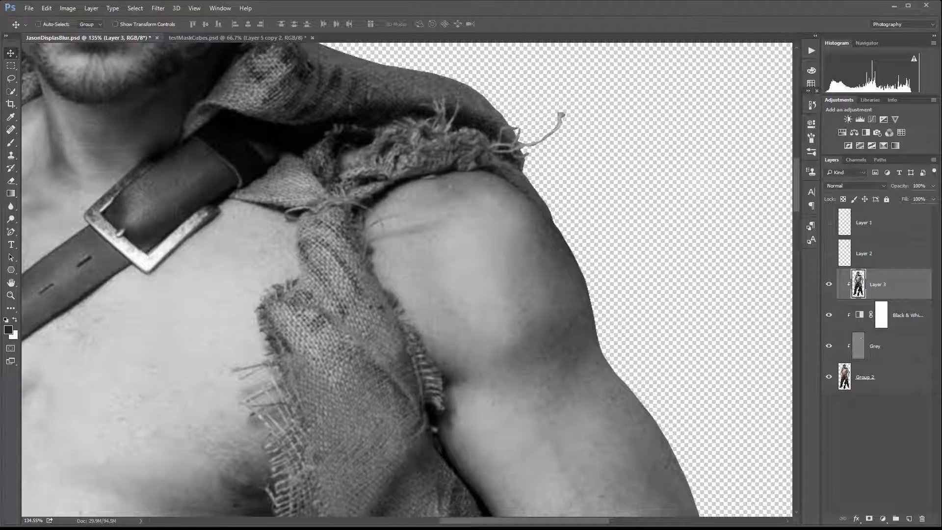
key(ctrl+s)
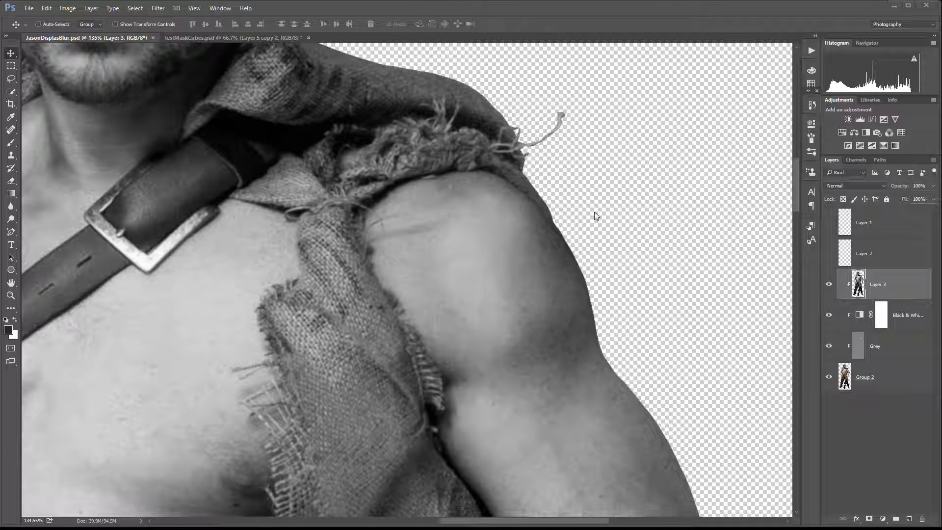
Hide the Grey and merged layers, then delete the empty Layer 2.
click(828, 346)
click(829, 284)
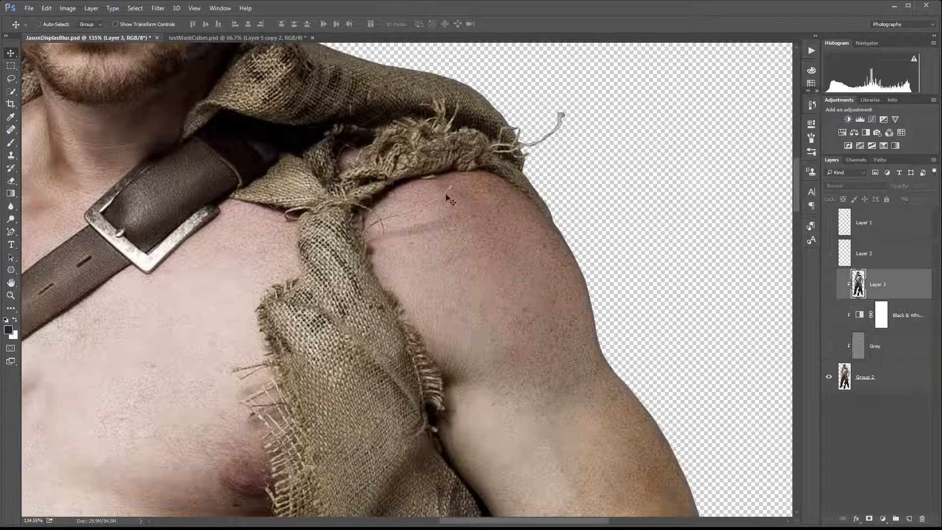
click(829, 254)
click(829, 253)
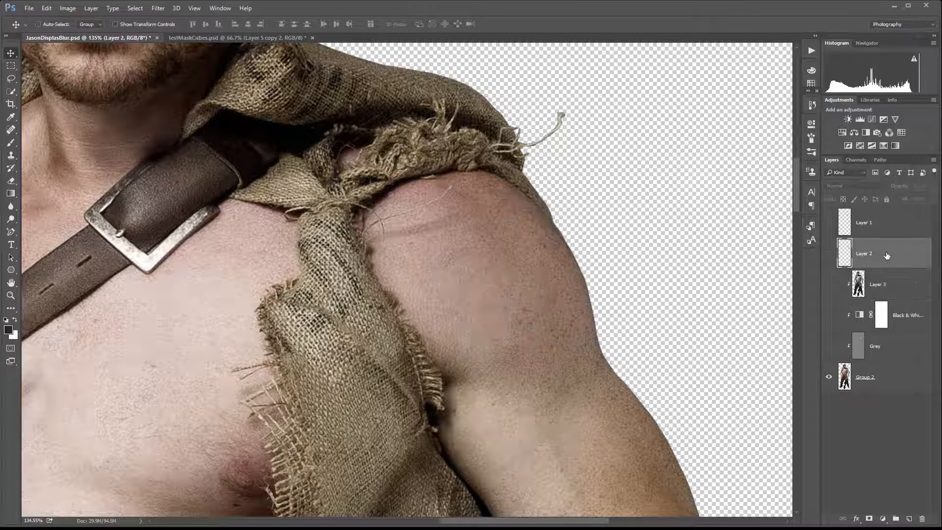
click(888, 255)
click(922, 521)
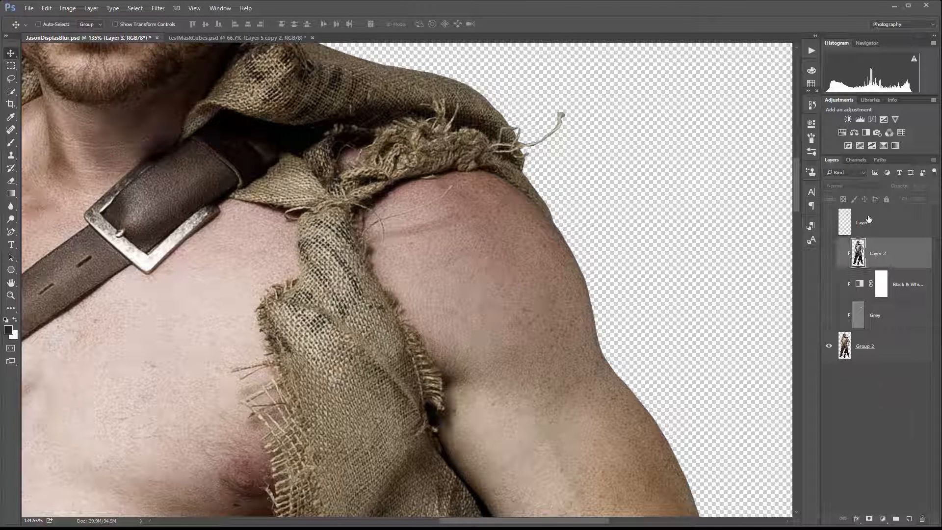
Show Layer 1 with the eagle artwork and rename it Tattoo.
click(828, 223)
double_click(863, 223)
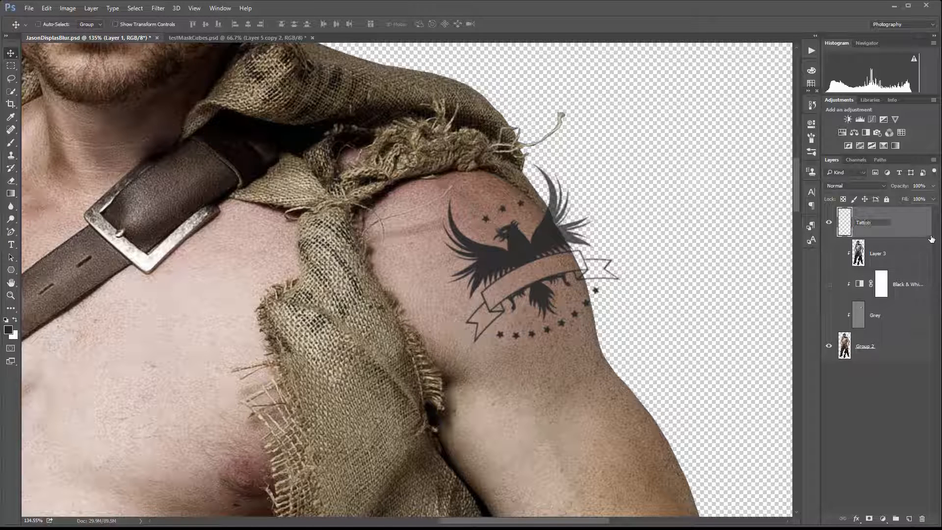
key(Return)
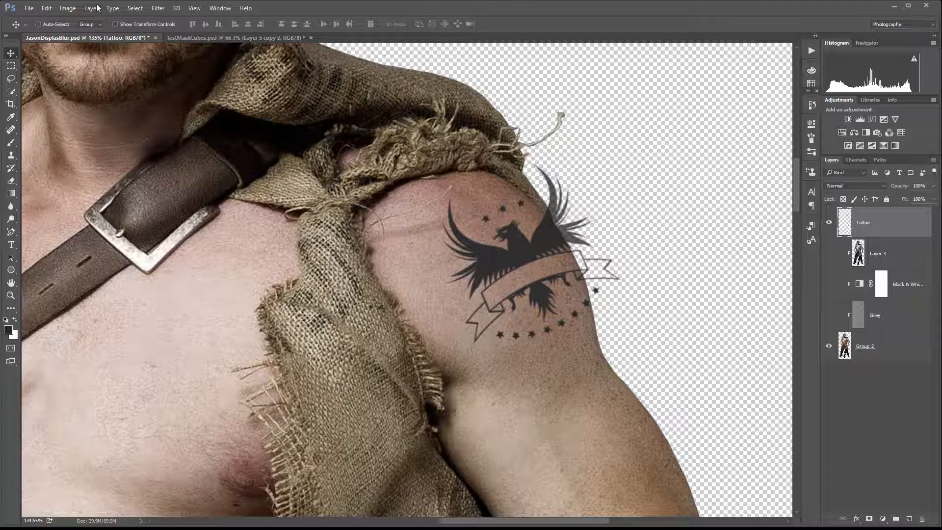
Apply Displace to the Tattoo layer at 20 horizontal and vertical scale, using JasonDisplasBlur.psd as the map.
click(165, 10)
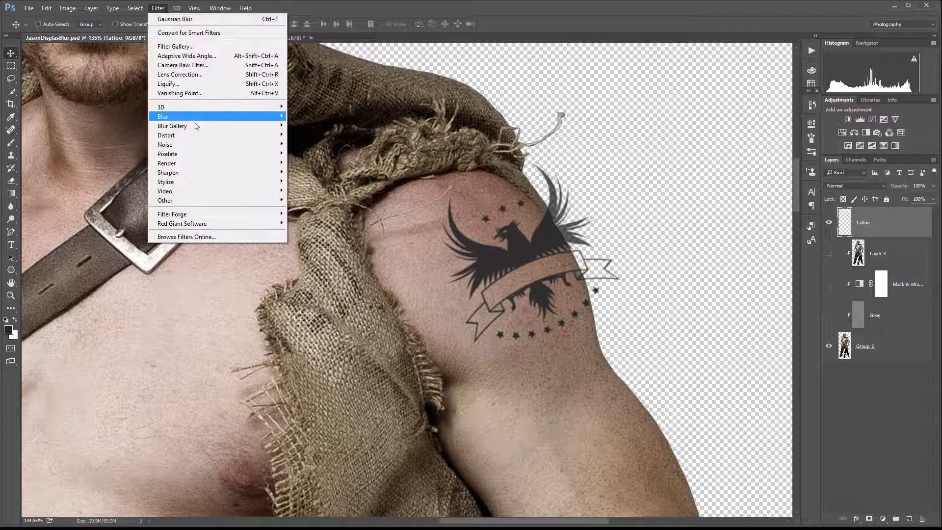
mouse_move(199, 136)
click(111, 139)
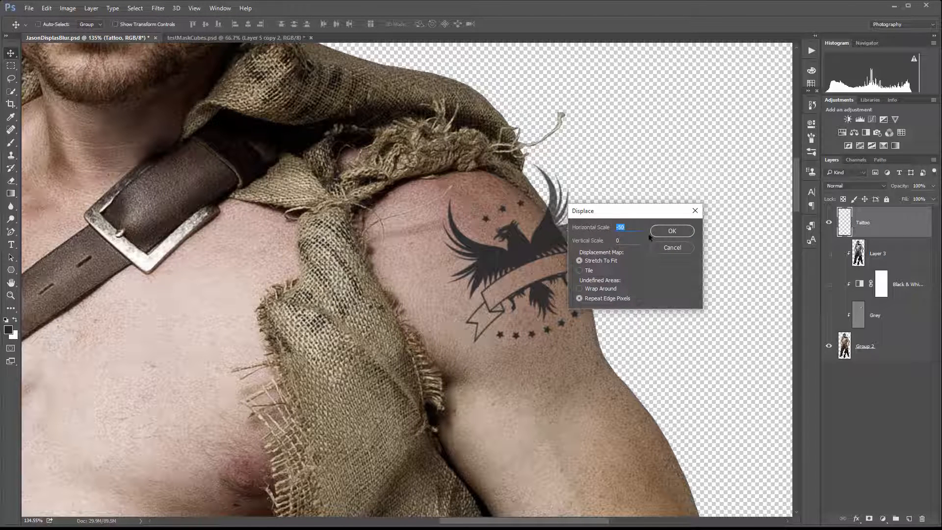
text(20)
click(671, 231)
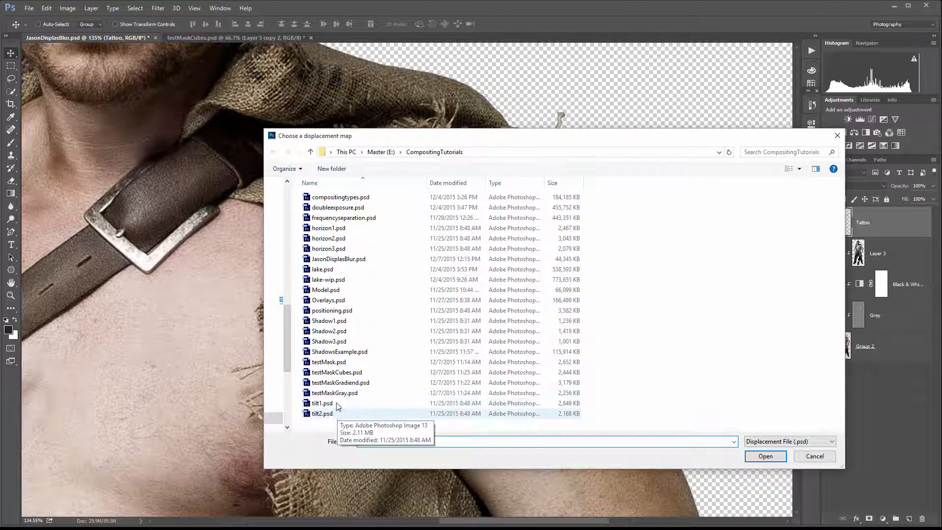
click(339, 259)
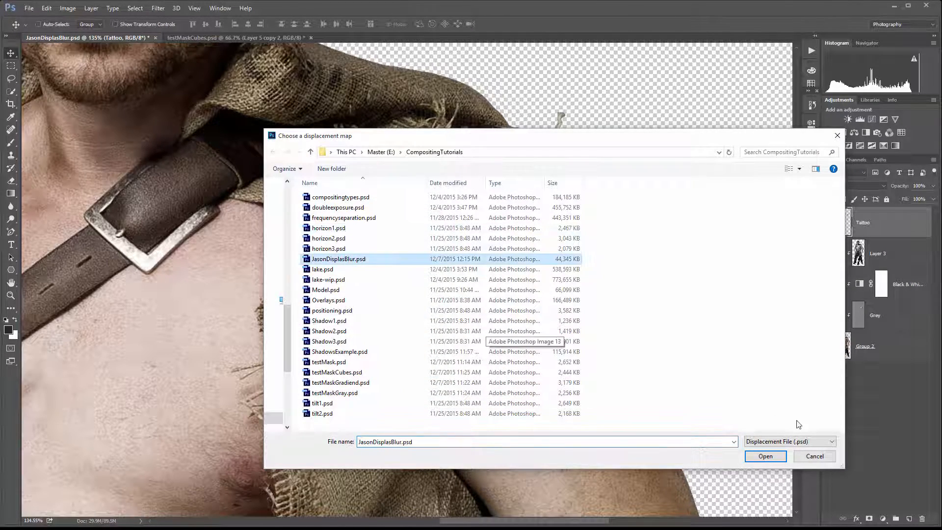
click(760, 460)
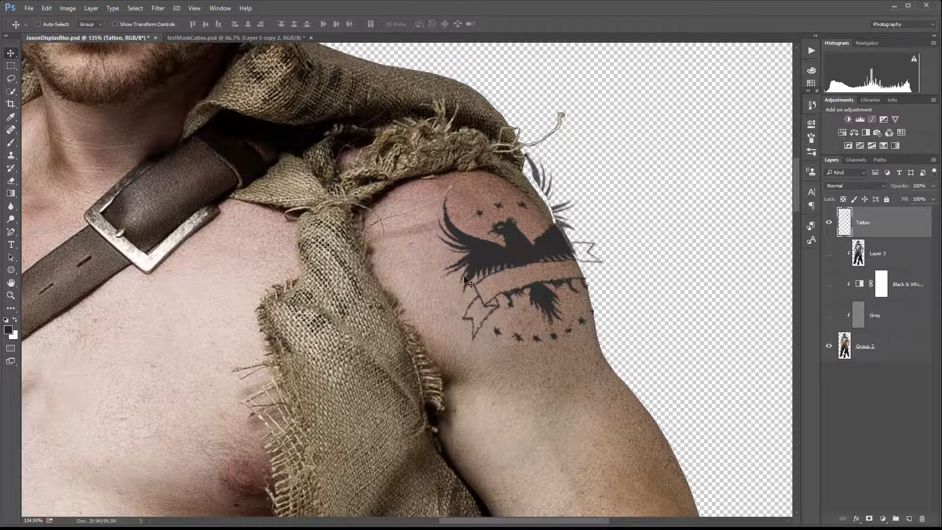
Inspect the displaced tattoo up close and undo the Displace filter.
scroll(463, 272, up, 3)
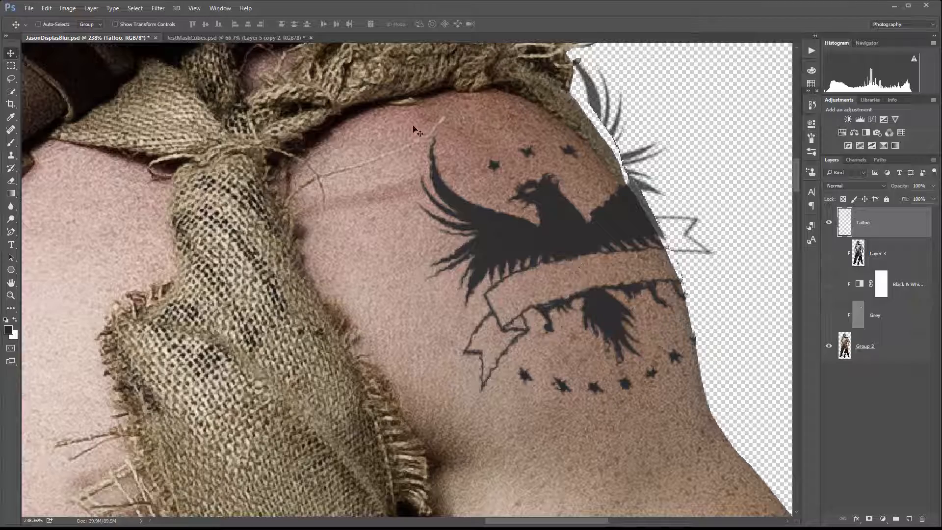
scroll(493, 260, up, 2)
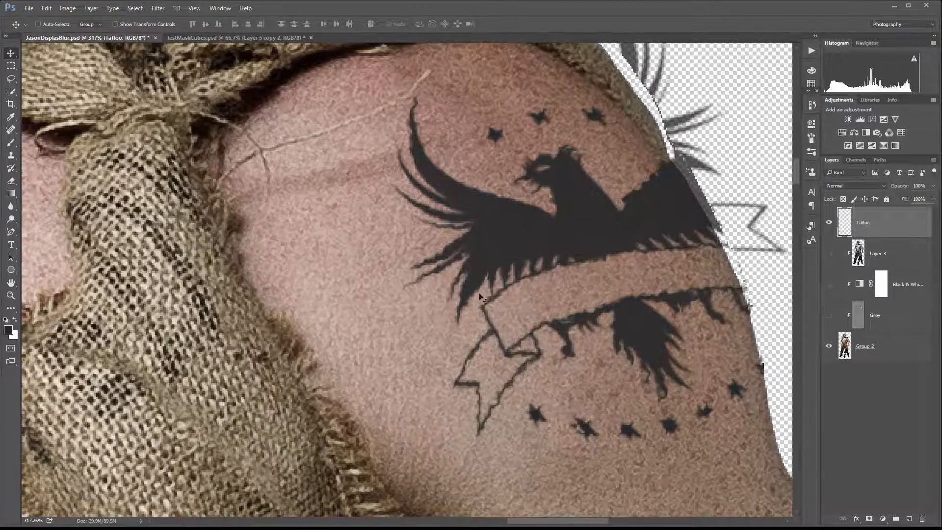
scroll(454, 252, down, 10)
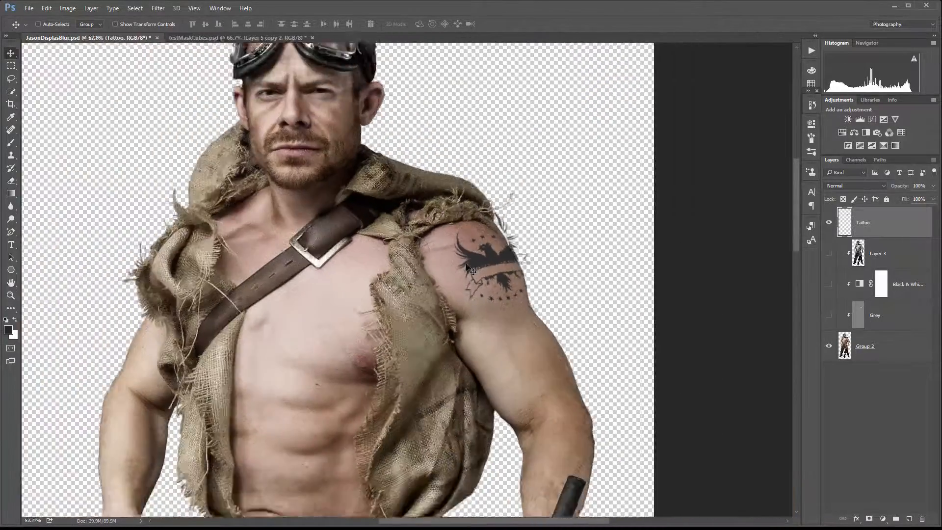
scroll(486, 270, up, 4)
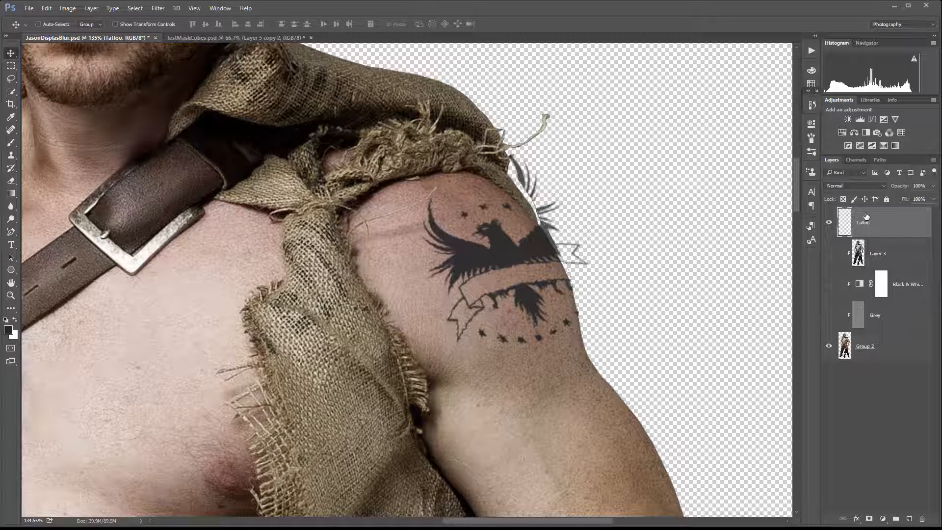
key(ctrl+z)
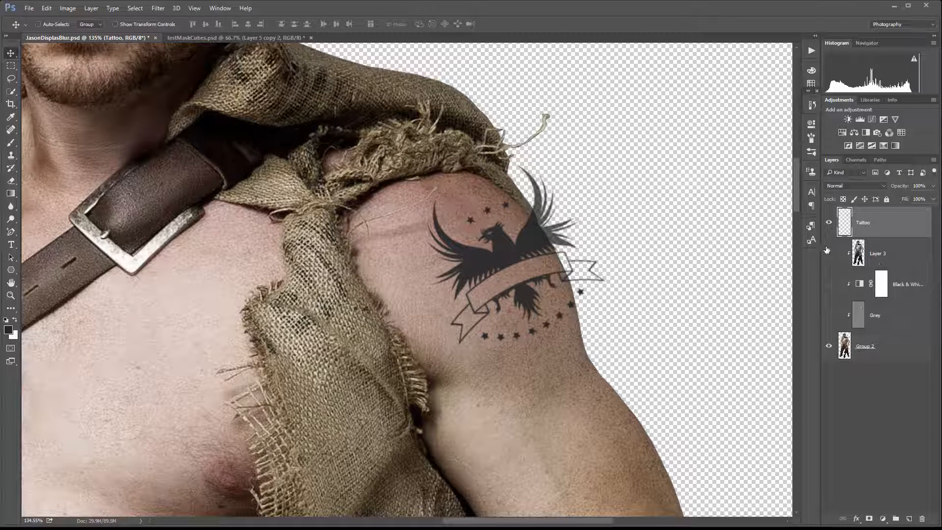
Hide the Tattoo layer and show the merged, Black & White and Grey layers, selecting the merged layer.
click(828, 219)
click(828, 253)
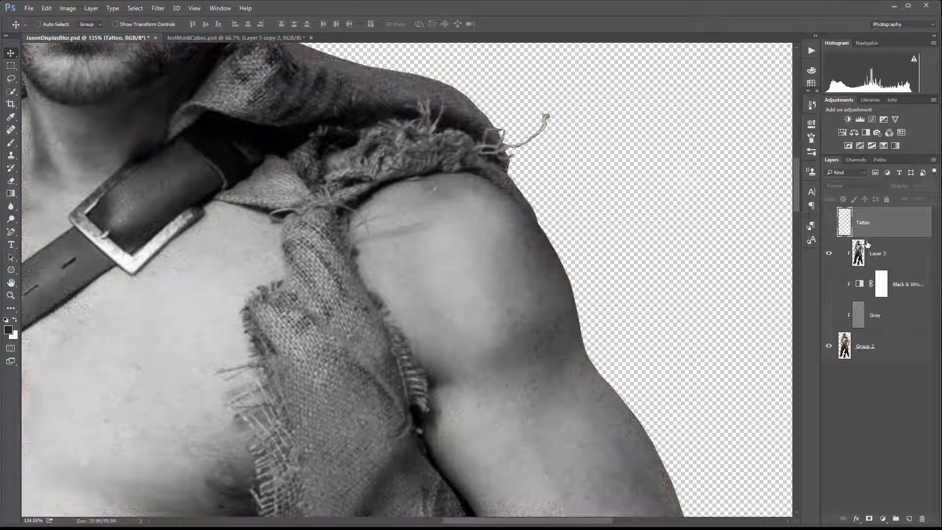
click(862, 256)
click(829, 284)
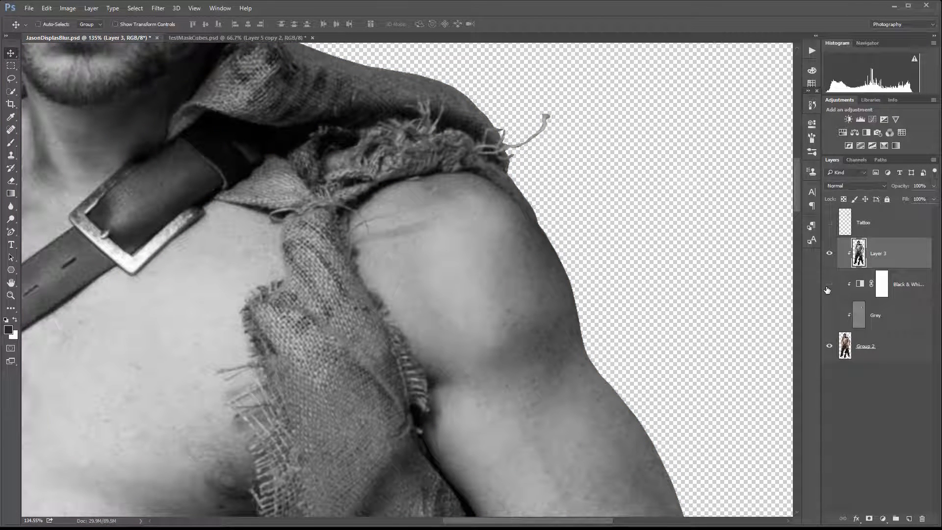
click(829, 315)
Apply a stronger Gaussian Blur to the merged layer and save the document.
click(166, 10)
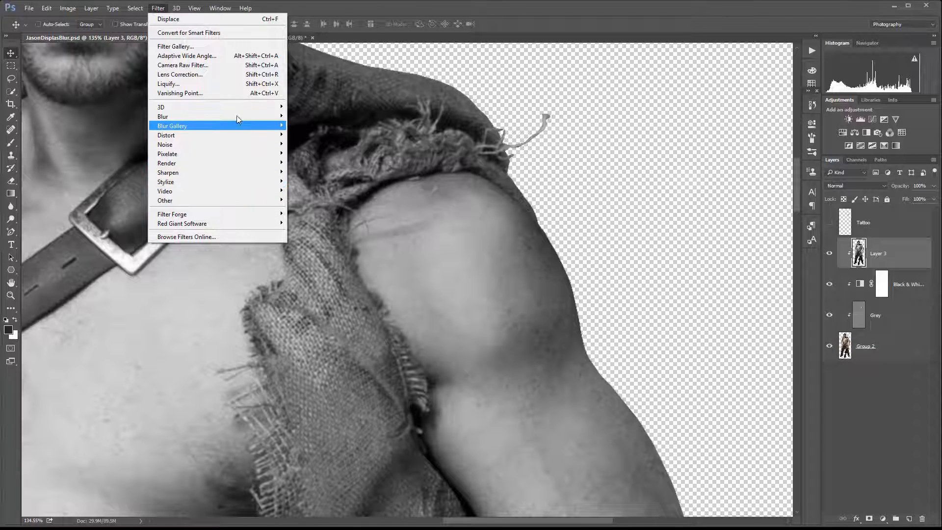
mouse_move(235, 113)
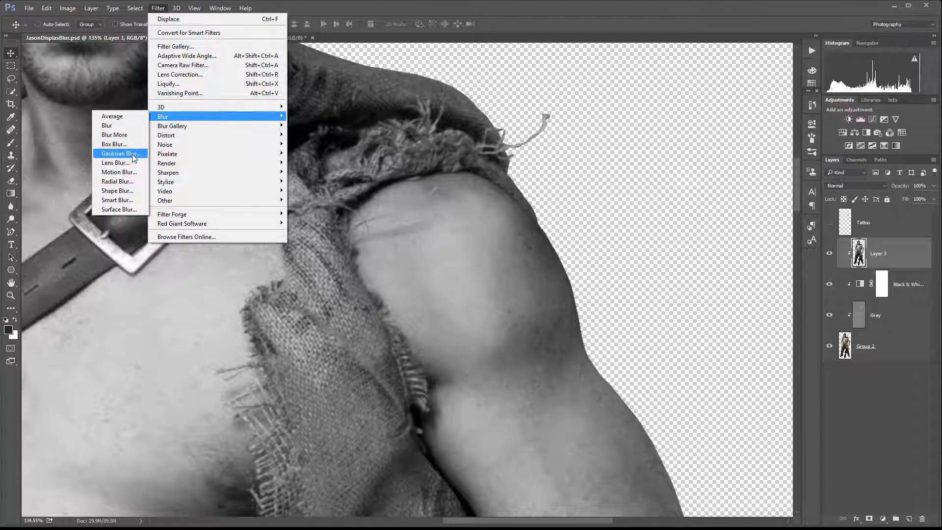
click(120, 153)
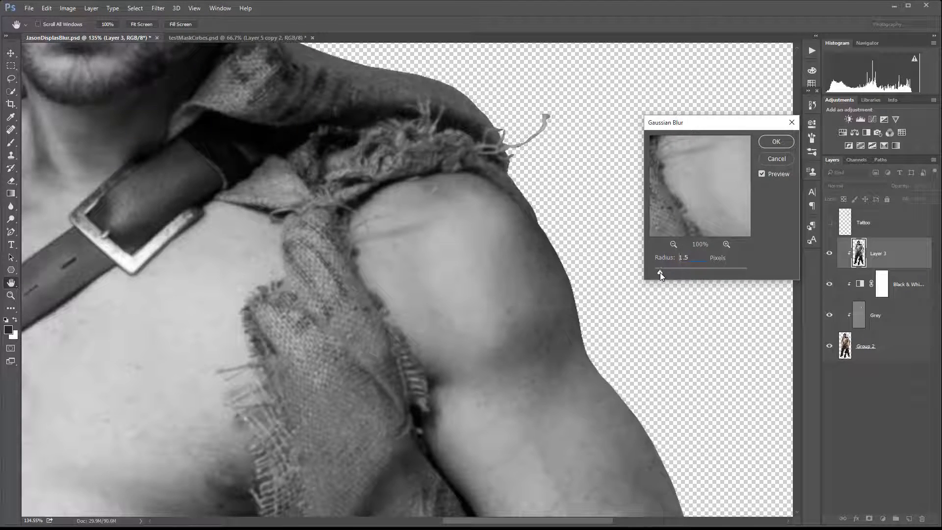
drag(659, 272, 663, 273)
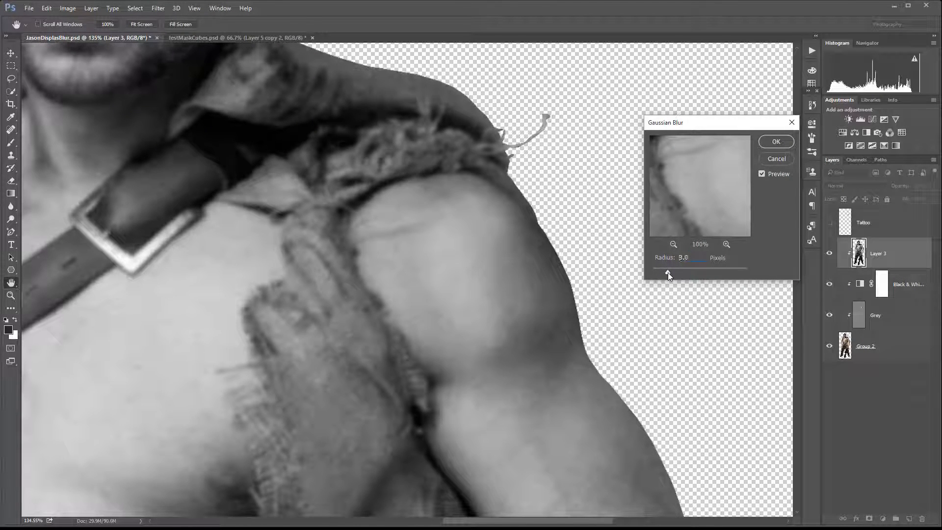
drag(668, 273, 669, 273)
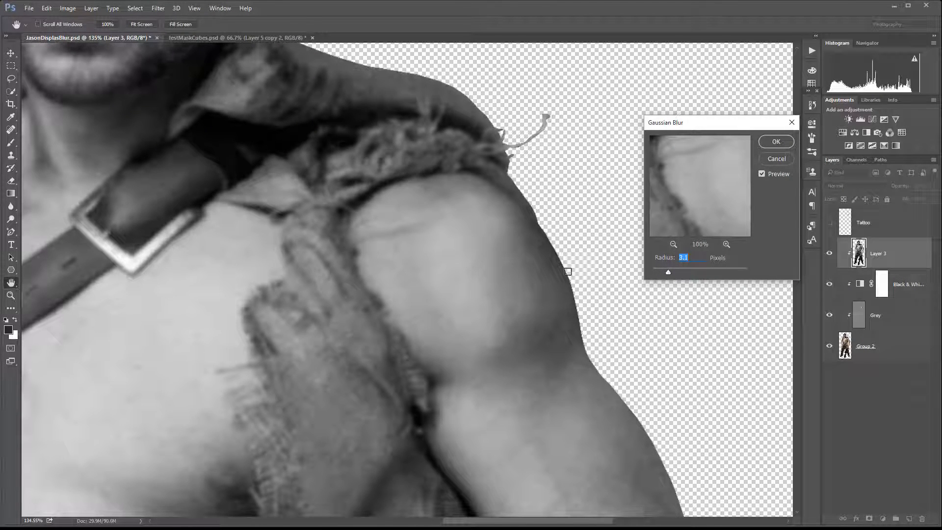
click(775, 142)
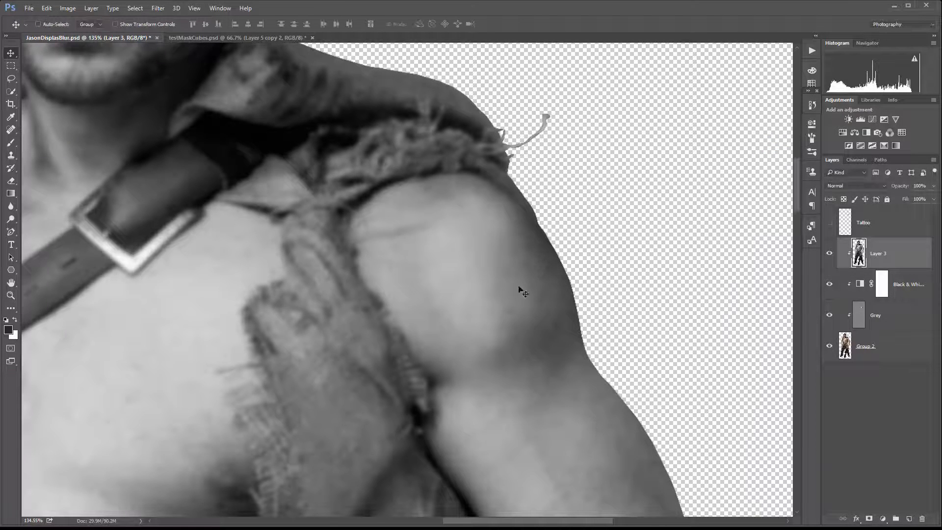
click(29, 9)
click(49, 105)
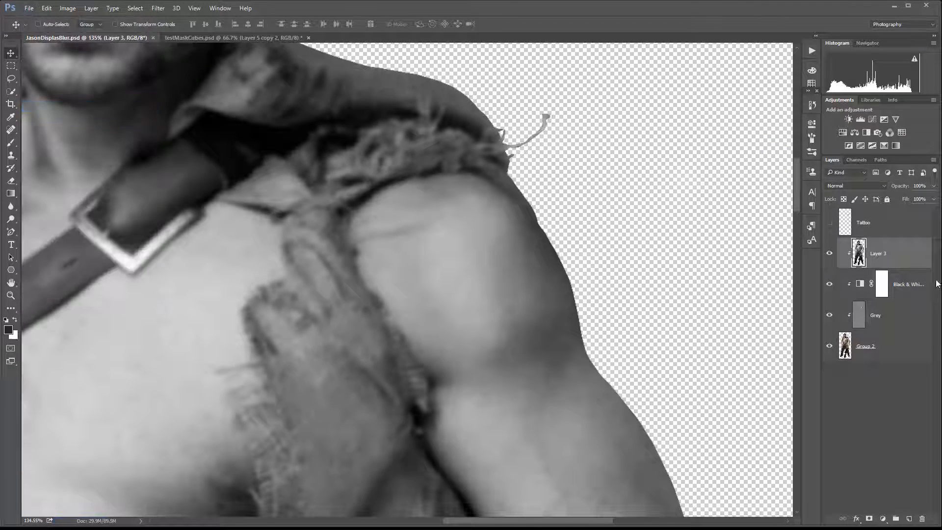
Hide the merged, Black & White and Grey layers, then show and select the Tattoo layer.
click(829, 253)
click(829, 284)
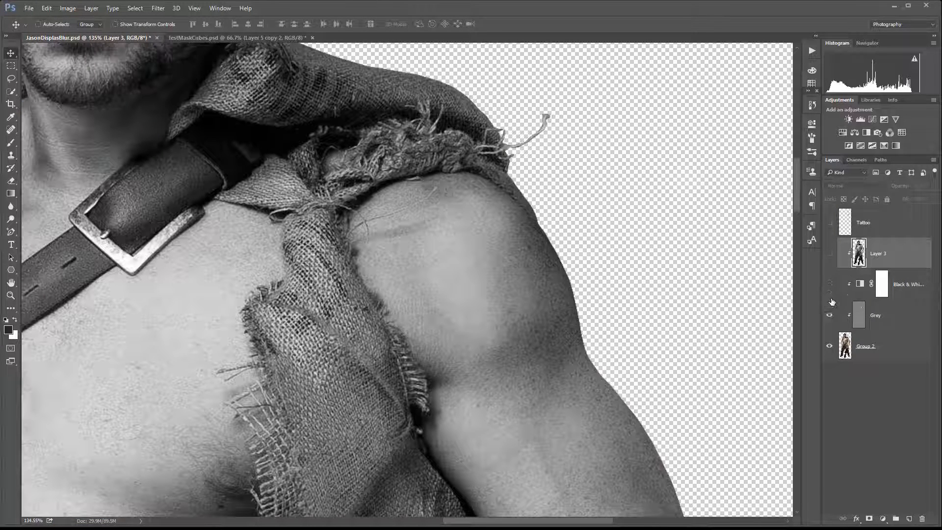
click(829, 315)
click(829, 222)
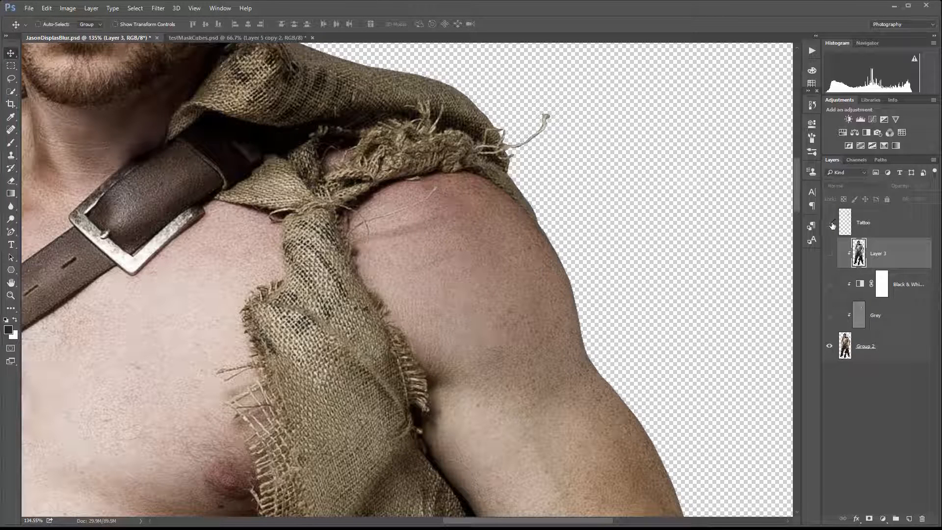
click(876, 225)
Apply the Displace filter to the Tattoo layer at 20 horizontal and vertical scale, using JasonDisplasBlur.psd as the map.
click(156, 7)
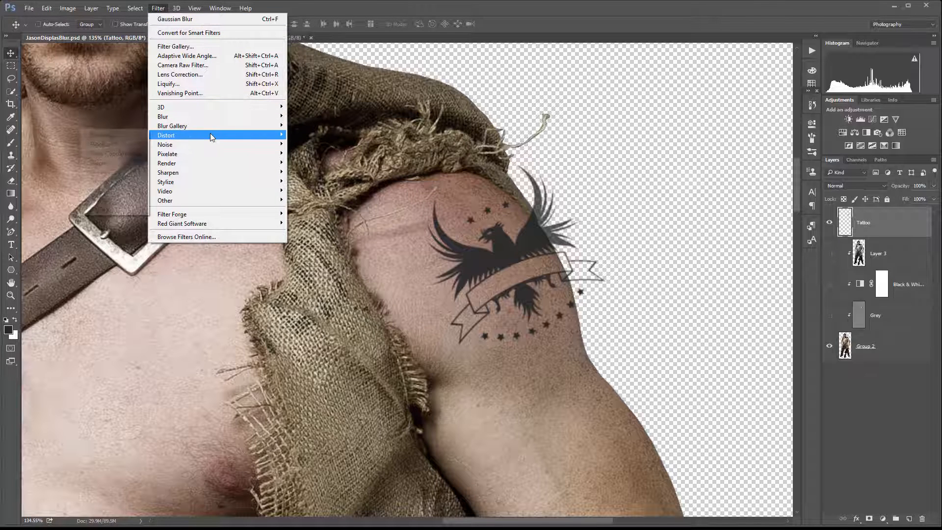
mouse_move(210, 134)
click(113, 132)
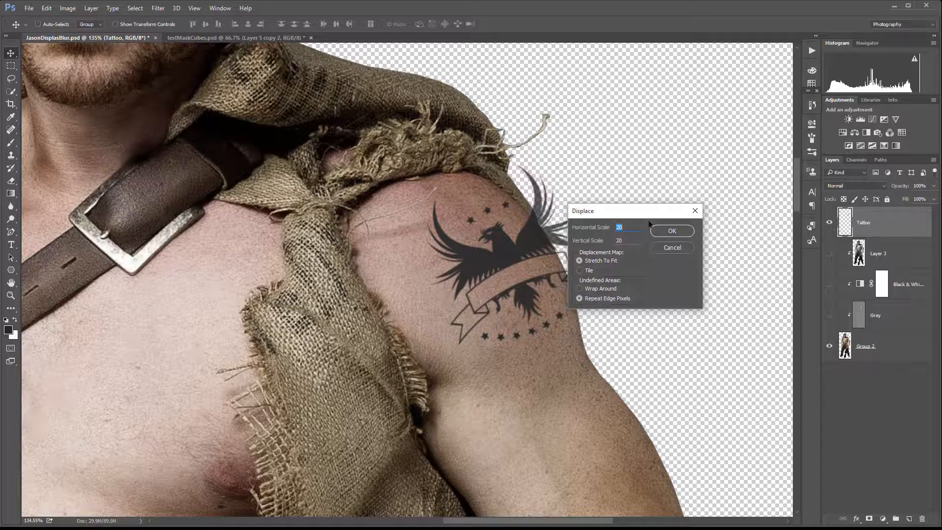
click(672, 232)
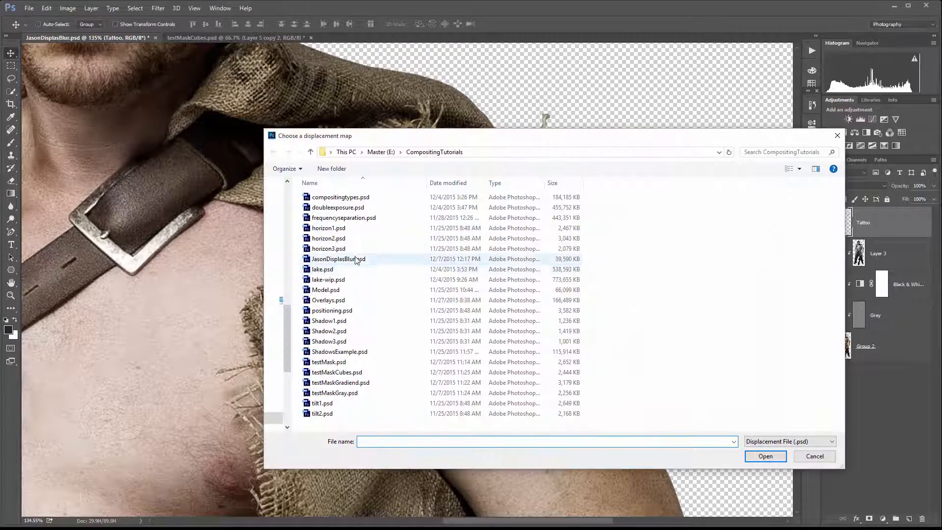
click(357, 259)
click(766, 457)
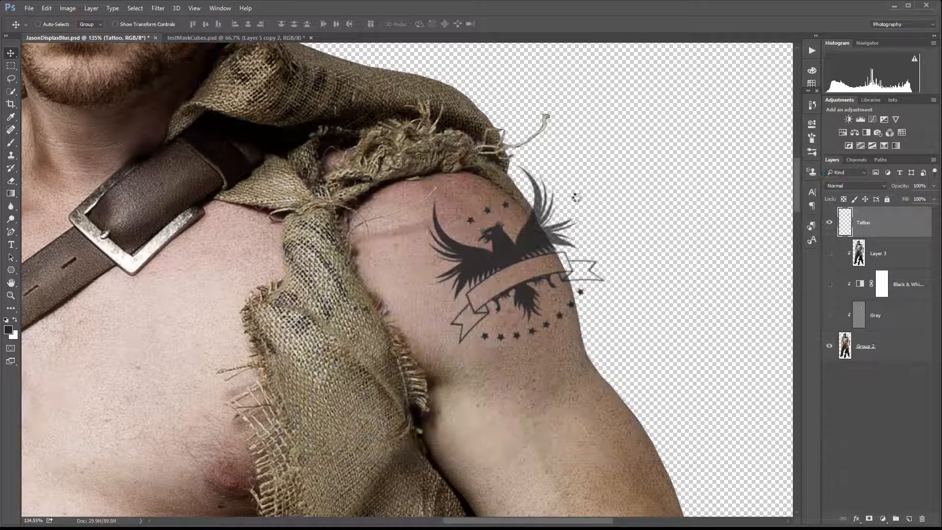
Delete the merged, Black & White and Grey layers.
scroll(475, 243, up, 3)
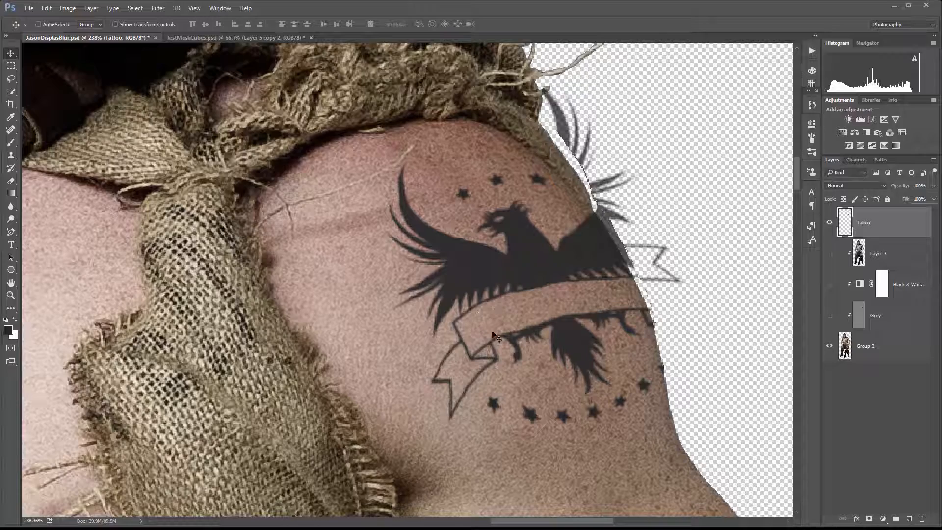
scroll(457, 365, up, 3)
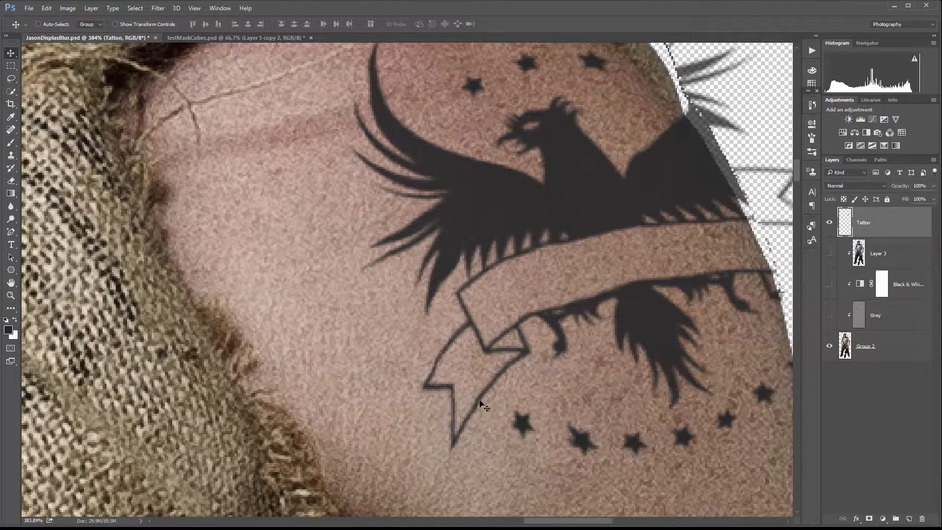
scroll(474, 355, down, 6)
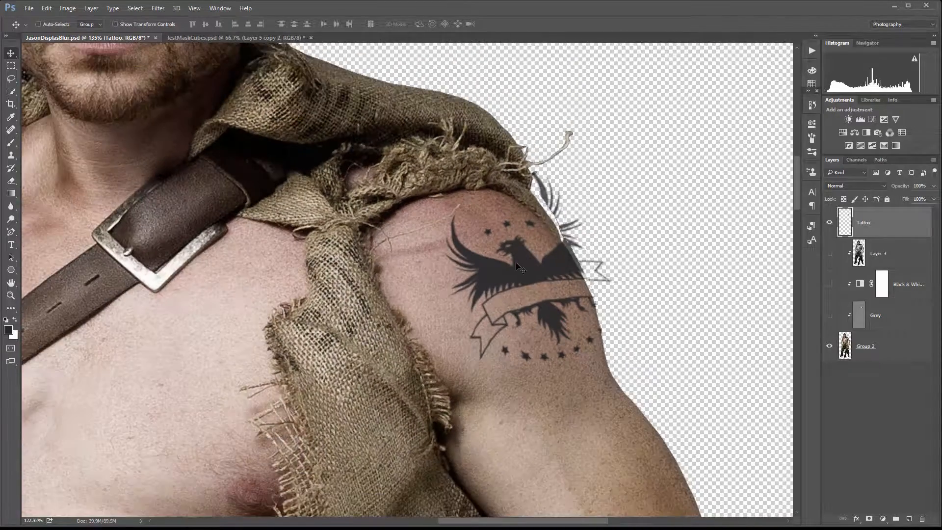
scroll(518, 267, up, 1)
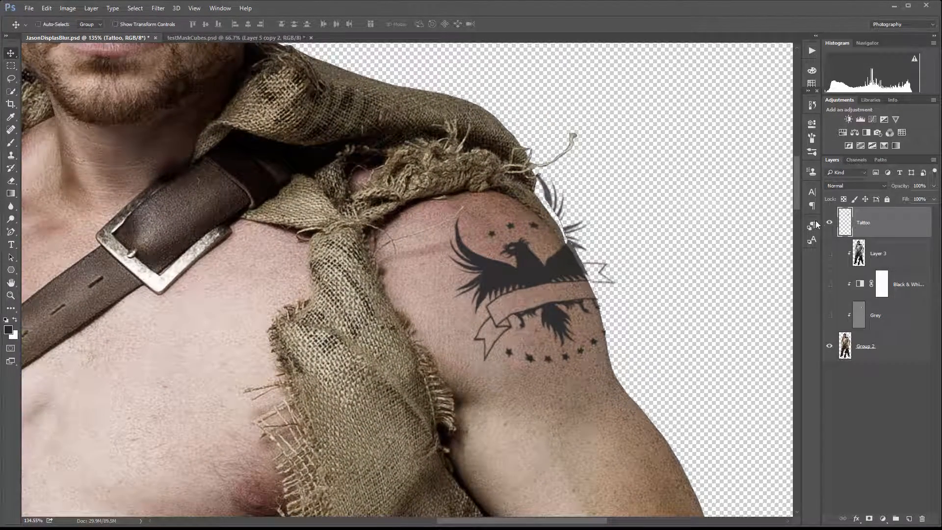
scroll(500, 263, down, 1)
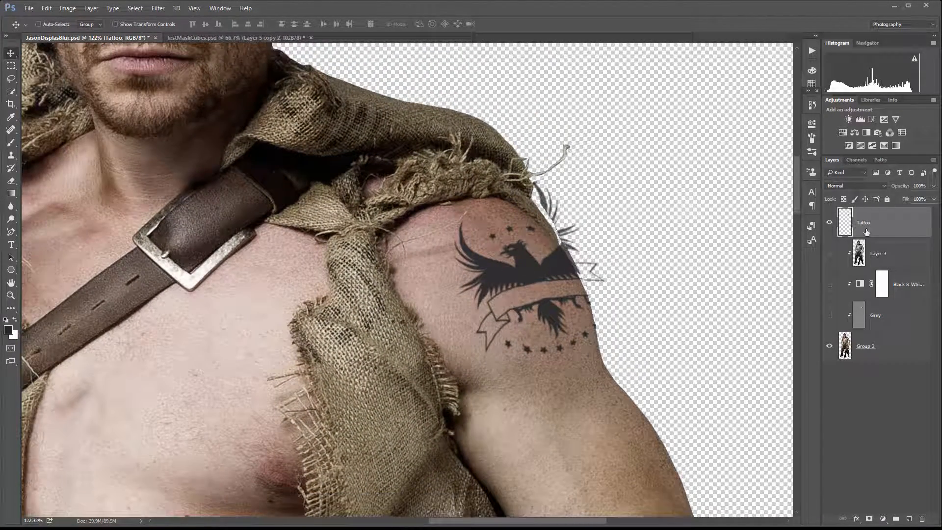
click(881, 252)
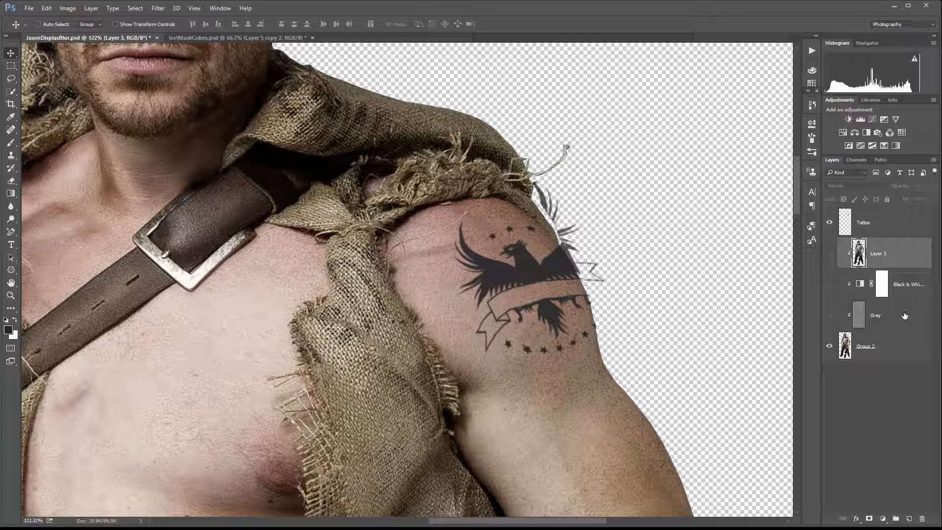
shift+click(904, 315)
key(Delete)
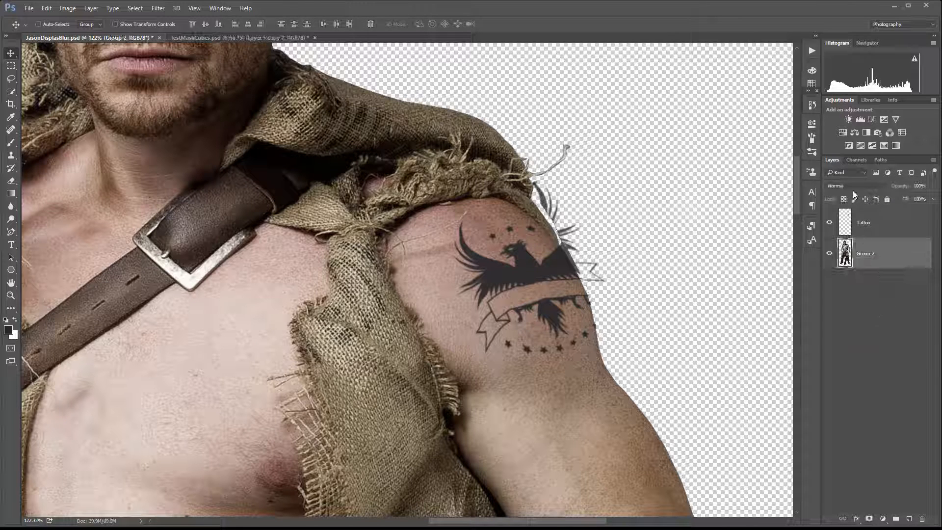
Load the Group 2 figure as a selection and invert the selection.
click(885, 229)
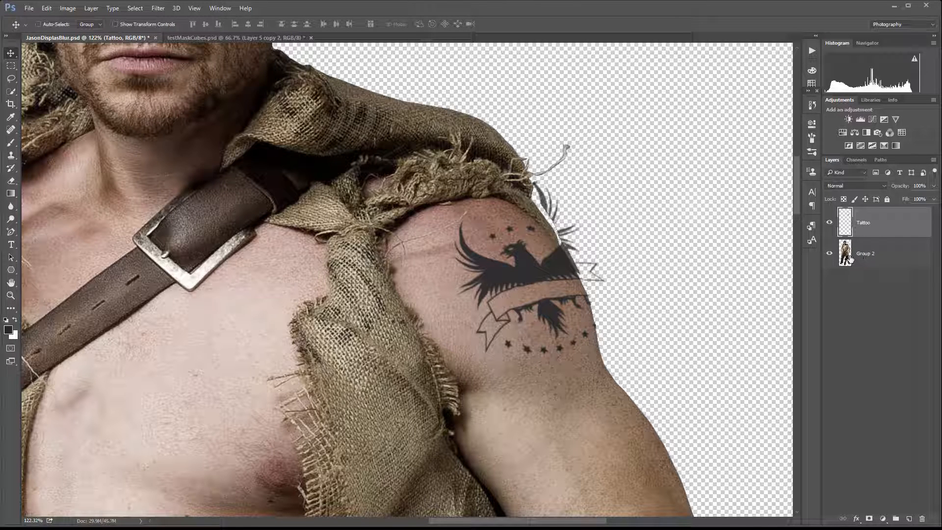
click(855, 160)
click(833, 160)
ctrl+click(846, 253)
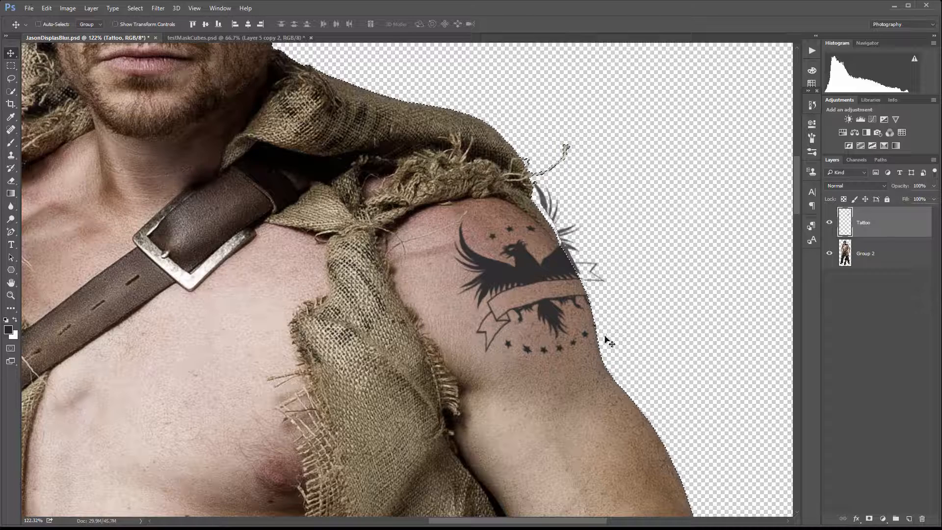
click(141, 12)
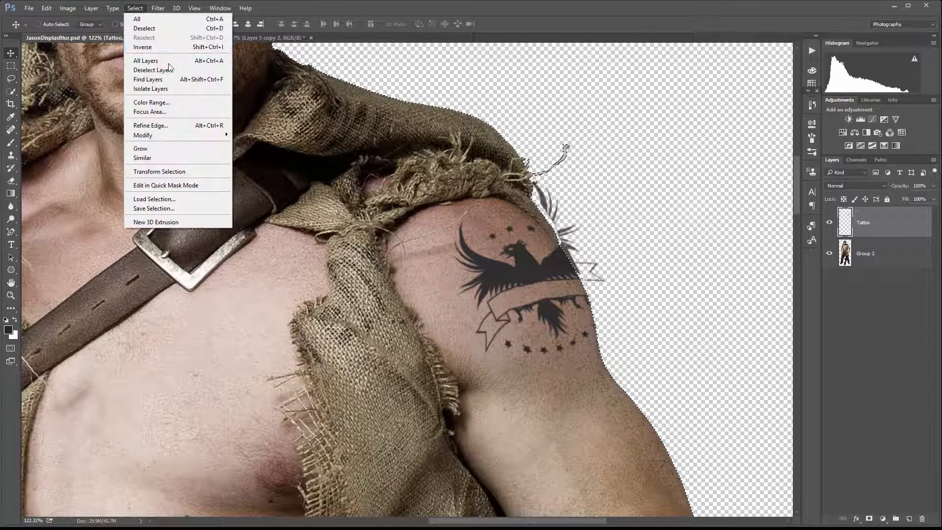
click(172, 47)
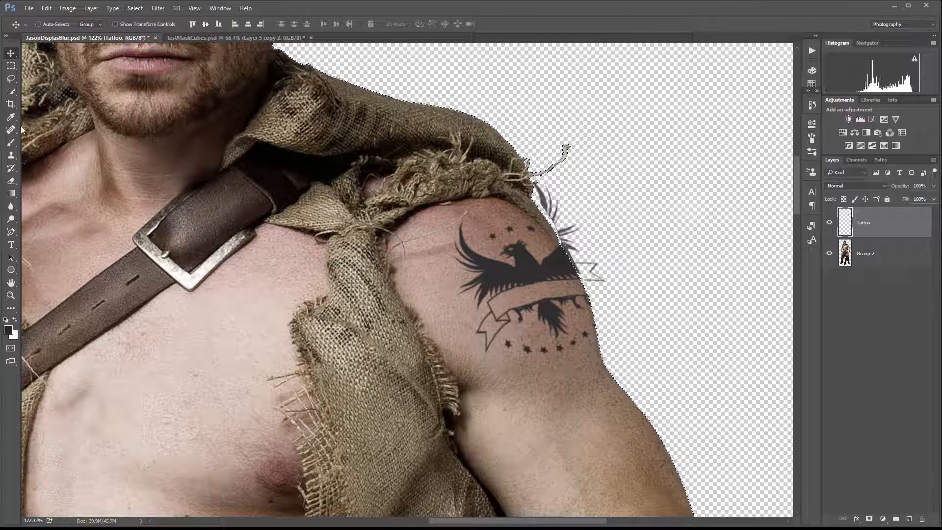
Add a layer mask to the Tattoo layer and invert the mask so the tattoo shows only on the body.
click(11, 143)
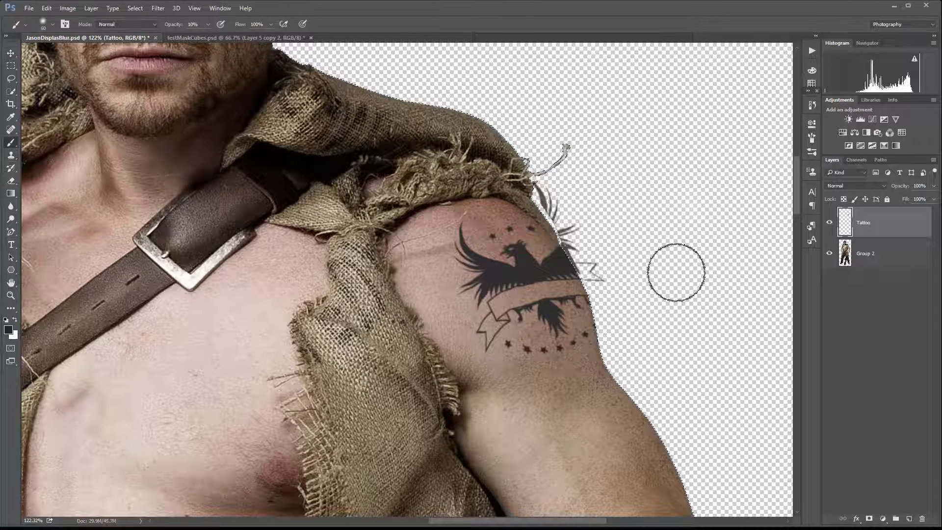
click(868, 519)
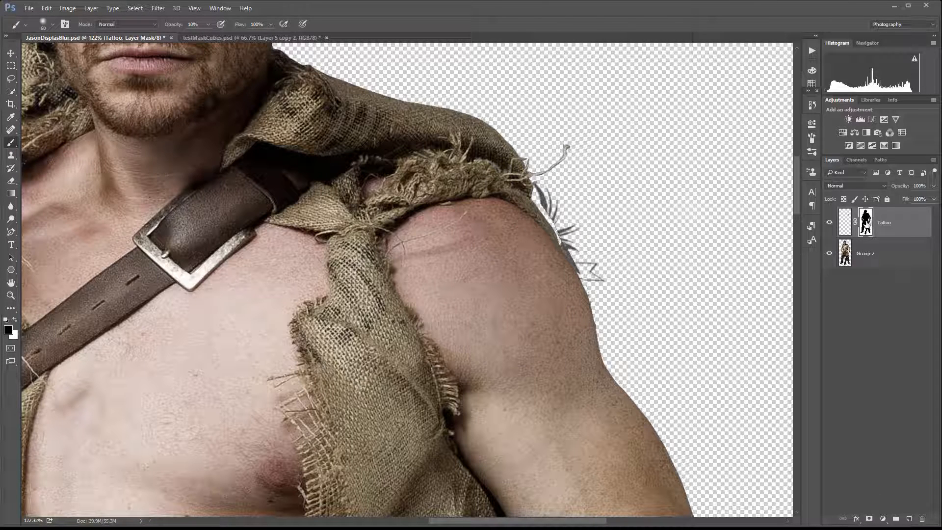
key(ctrl+i)
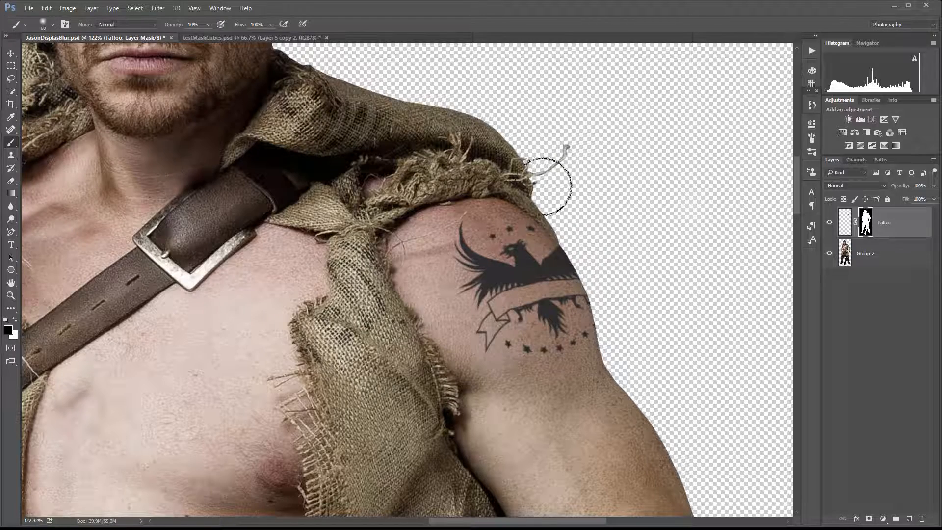
Set the Tattoo layer's blend mode to Soft Light.
scroll(572, 230, up, 3)
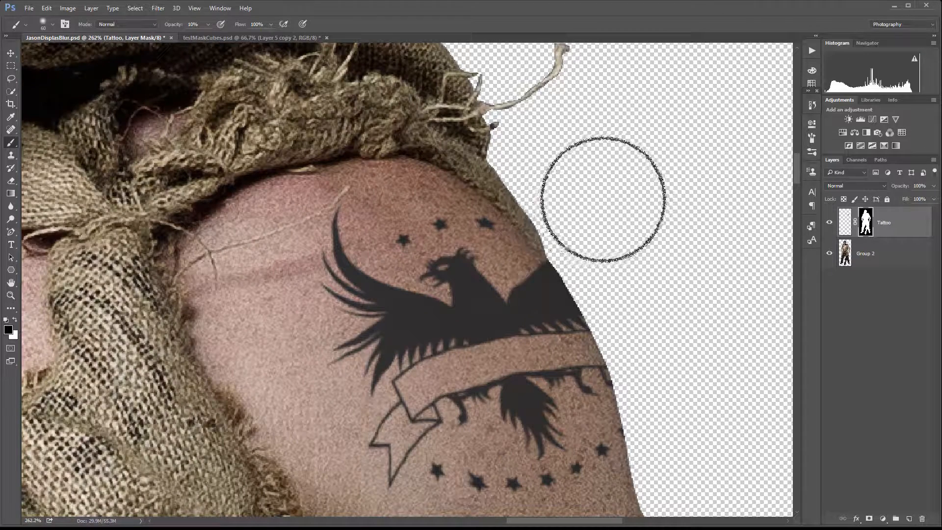
key(bracketleft)
key(bracketleft)
key(bracketleft)
key(bracketleft)
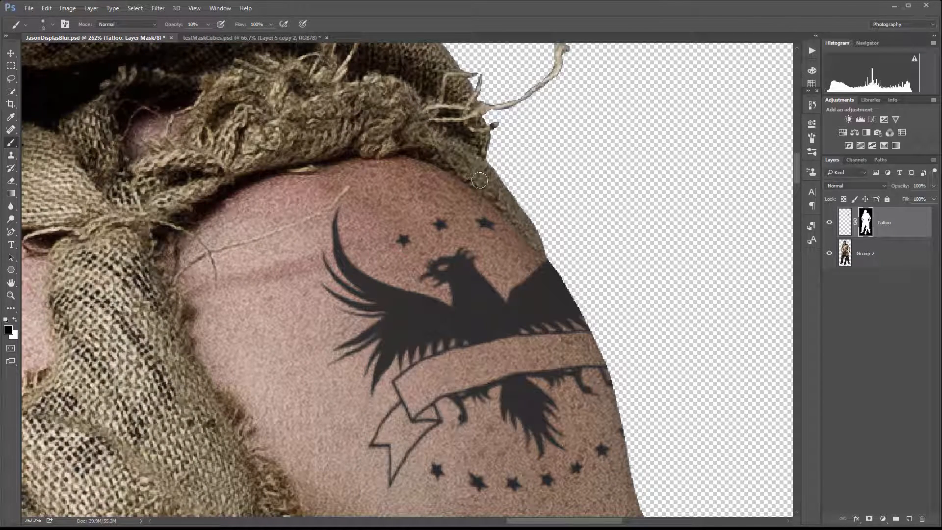
scroll(636, 285, down, 4)
scroll(601, 296, up, 6)
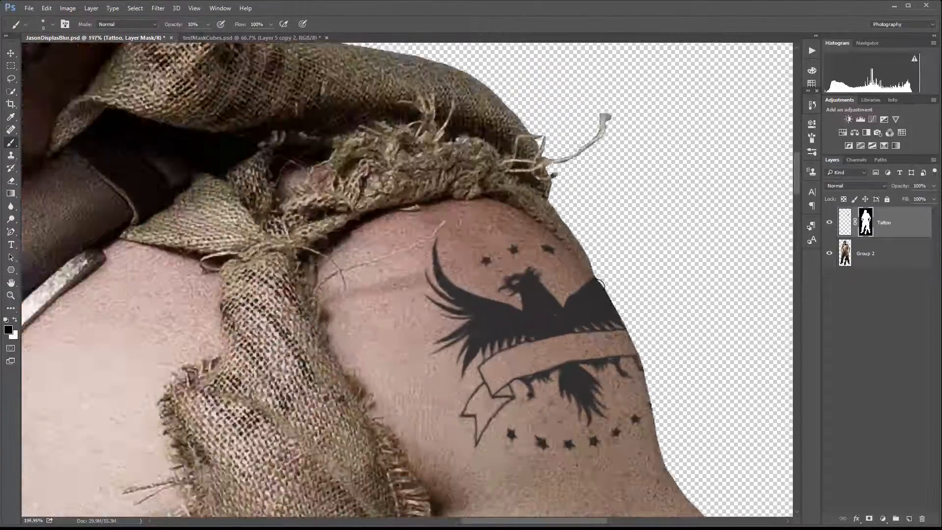
scroll(594, 220, up, 2)
scroll(591, 217, down, 6)
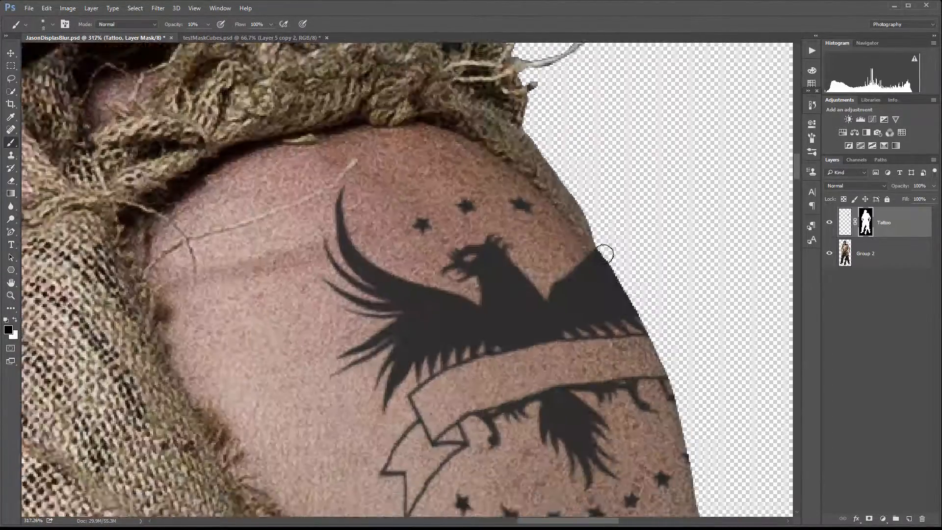
scroll(604, 255, down, 2)
scroll(582, 229, down, 2)
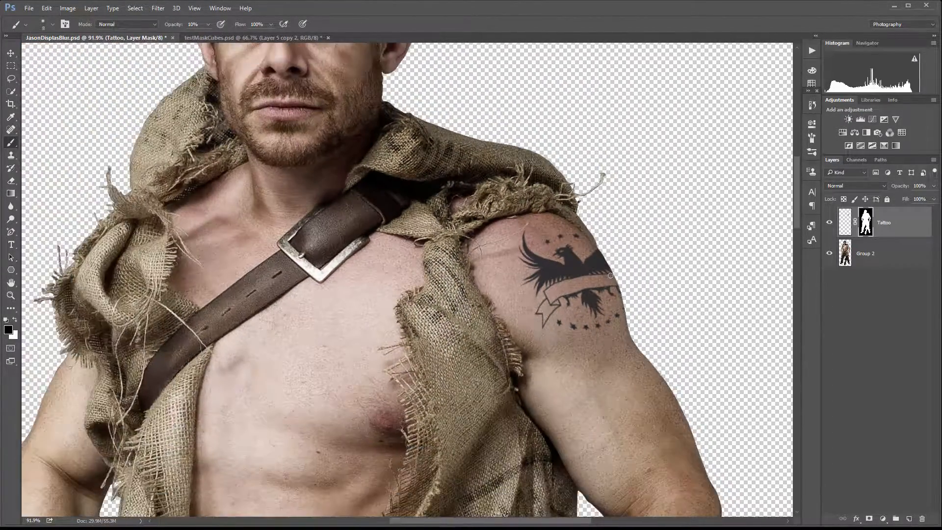
scroll(611, 275, down, 1)
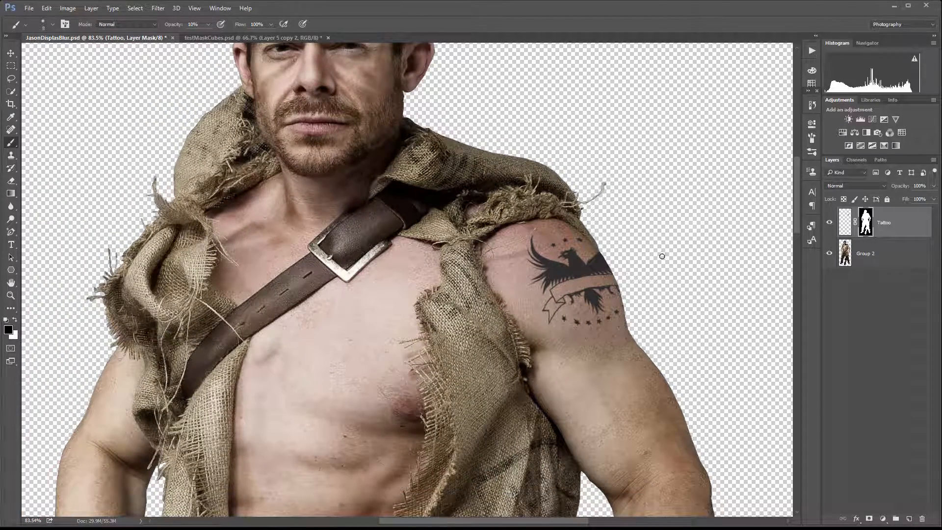
drag(656, 267, 568, 257)
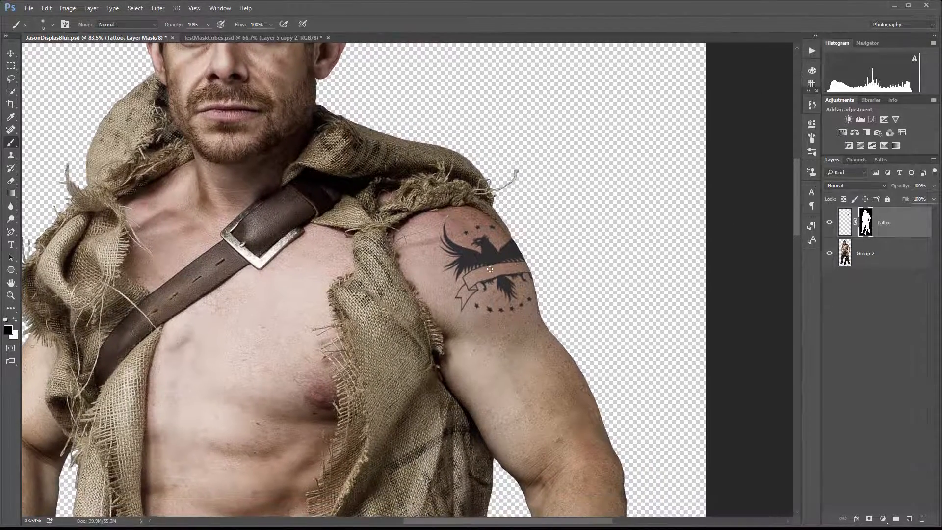
scroll(479, 253, down, 2)
scroll(494, 252, up, 3)
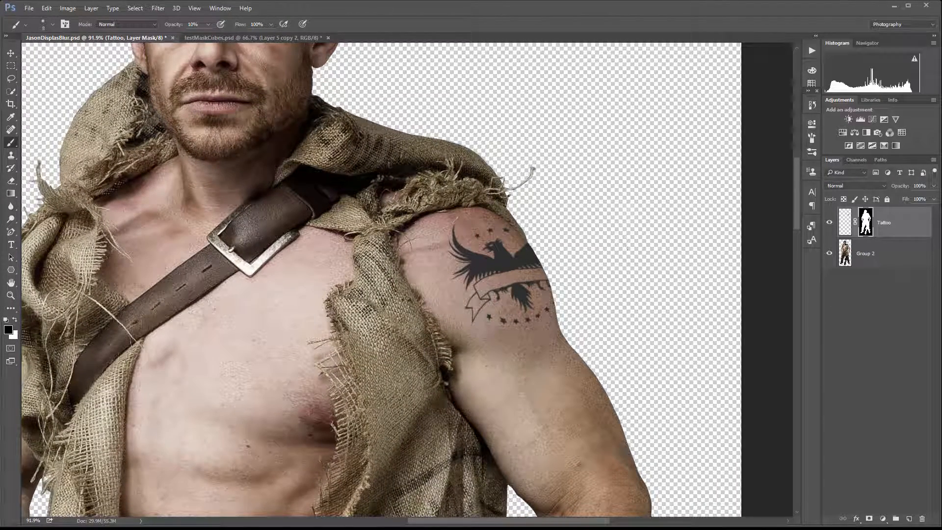
click(879, 186)
click(835, 286)
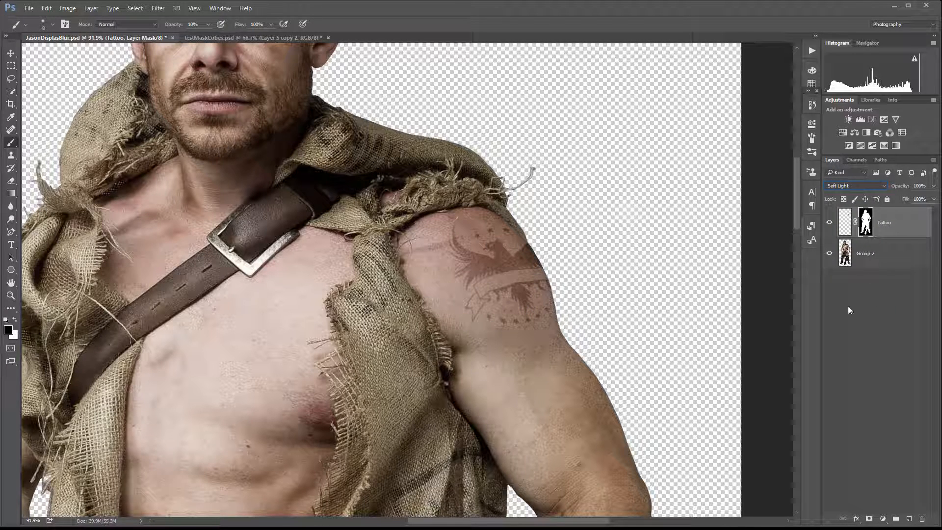
Add a Hue/Saturation adjustment clipped to the Tattoo layer, raising hue and saturation and lowering lightness.
click(883, 519)
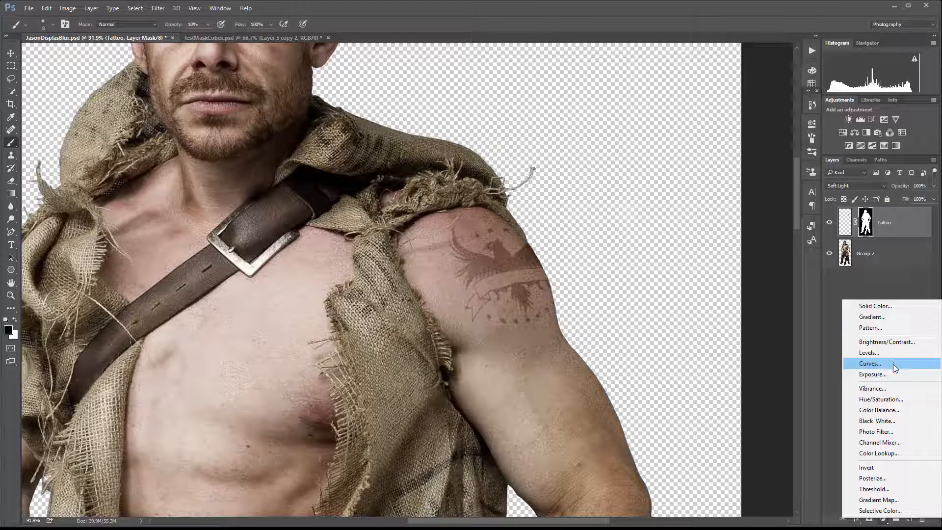
click(907, 406)
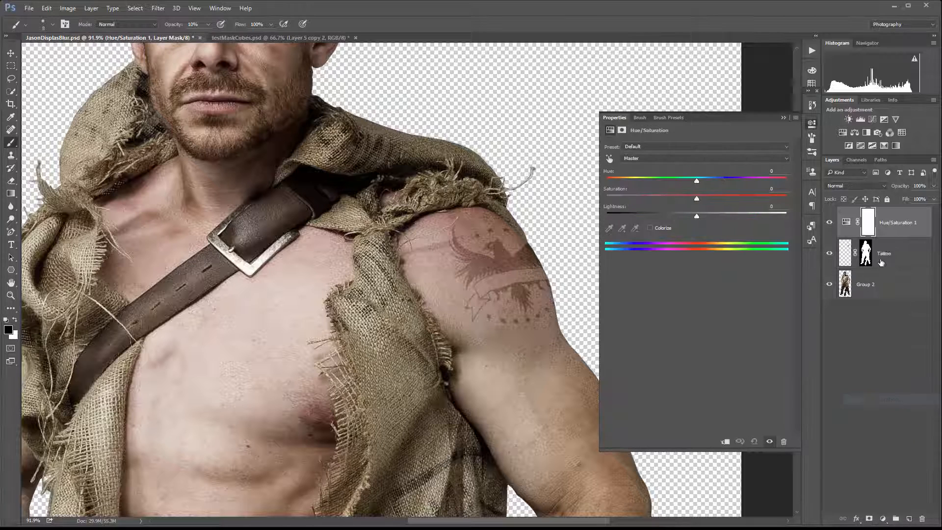
alt+click(896, 236)
drag(697, 216, 644, 215)
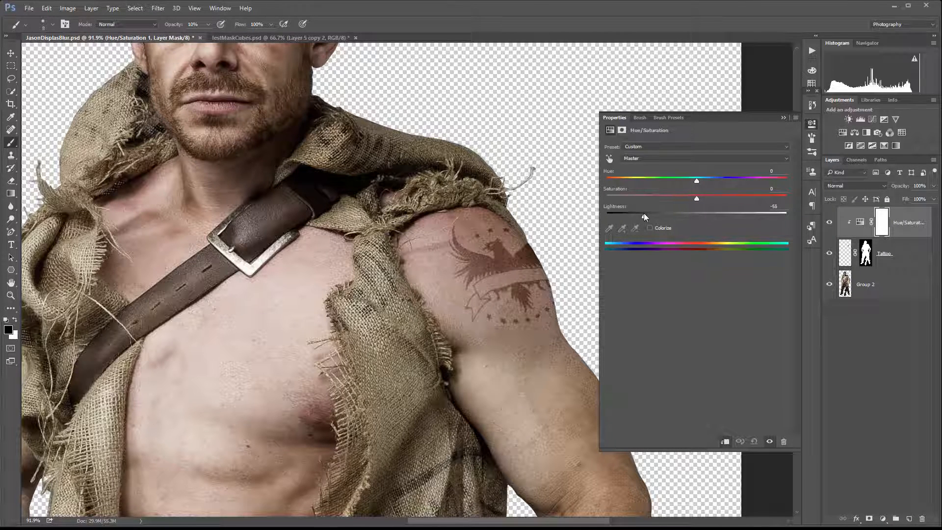
drag(696, 180, 692, 199)
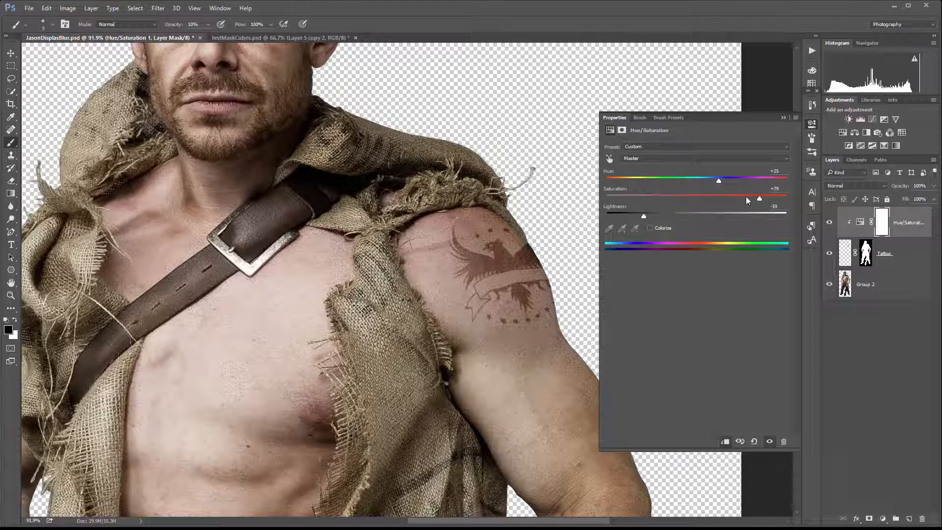
drag(764, 197, 720, 179)
drag(623, 216, 645, 216)
click(805, 127)
scroll(493, 280, down, 3)
scroll(493, 280, up, 4)
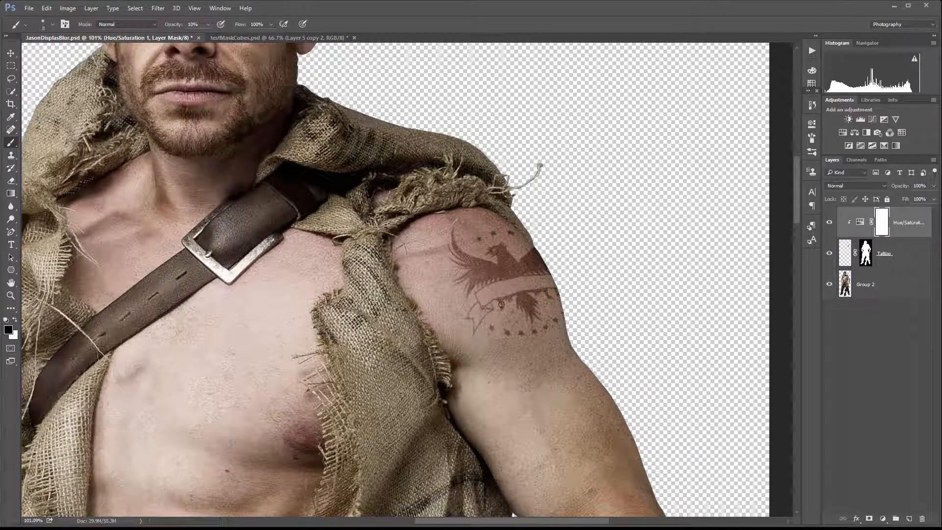
click(846, 253)
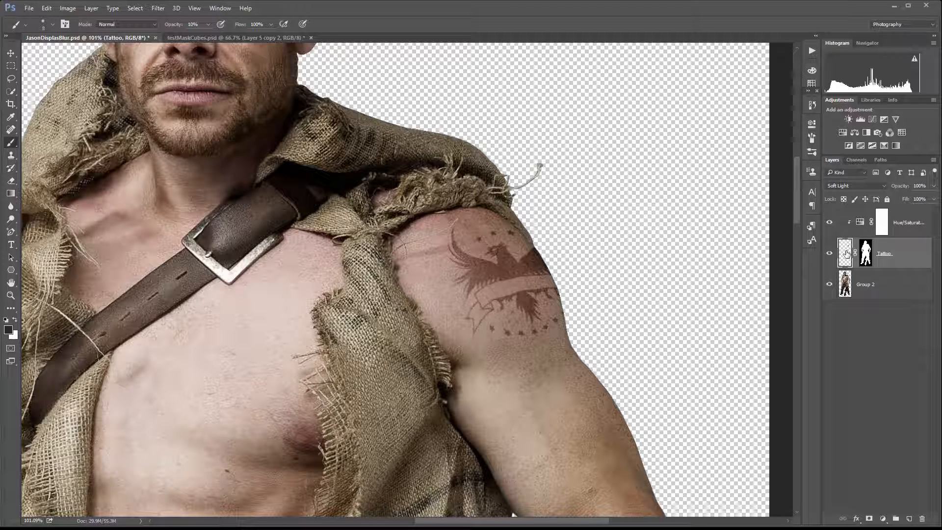
ctrl+click(845, 253)
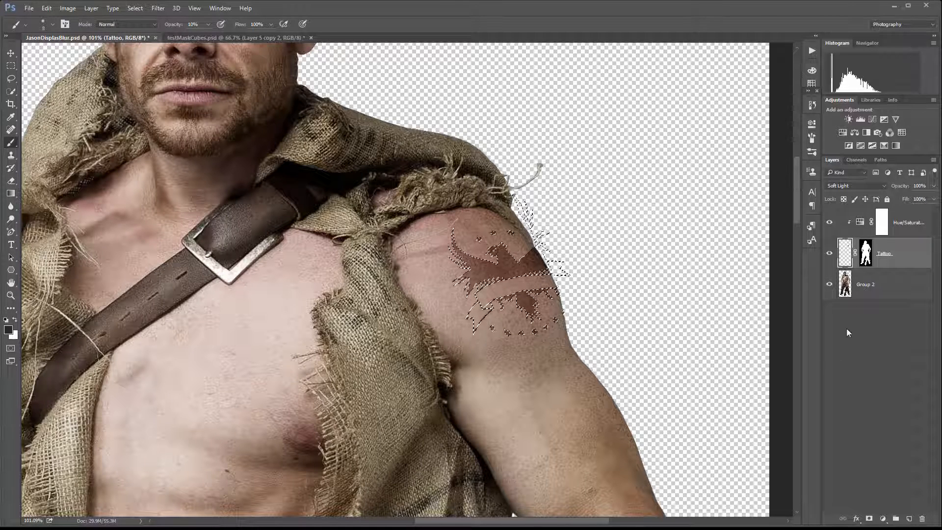
click(14, 65)
click(418, 84)
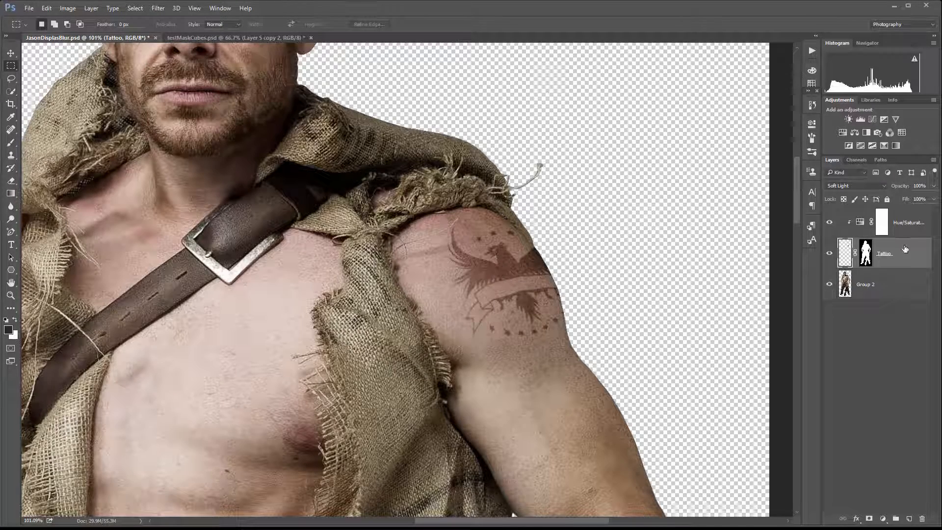
Duplicate the Tattoo layer and set the original Tattoo layer's blend mode to Multiply.
key(ctrl+j)
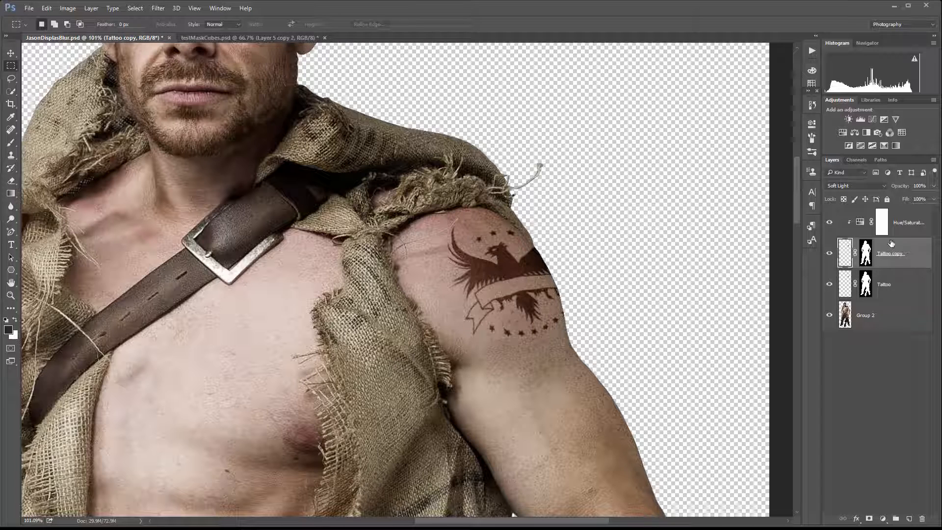
click(878, 284)
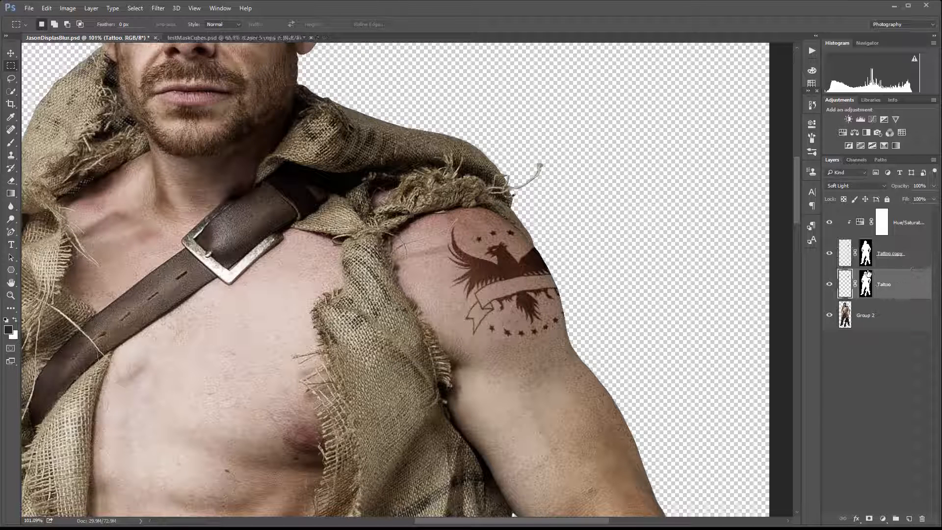
click(881, 185)
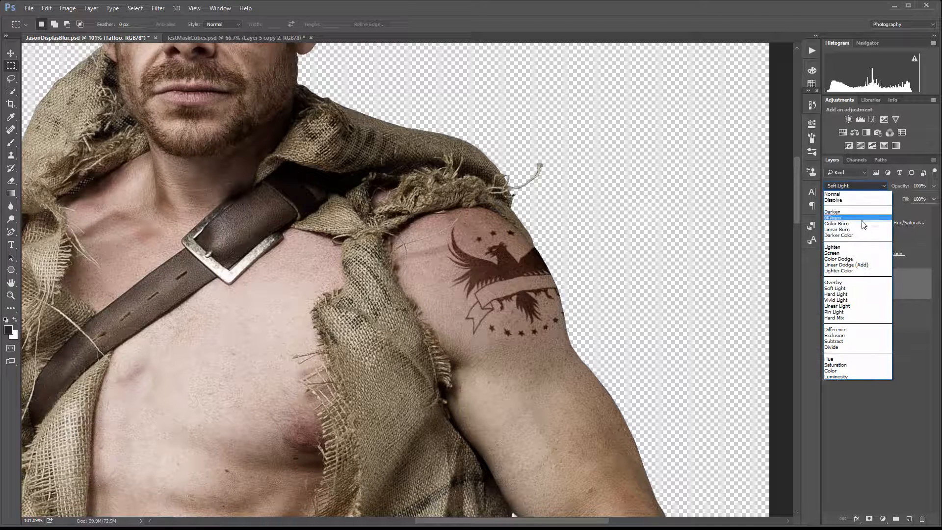
key(Escape)
key(shift+alt+m)
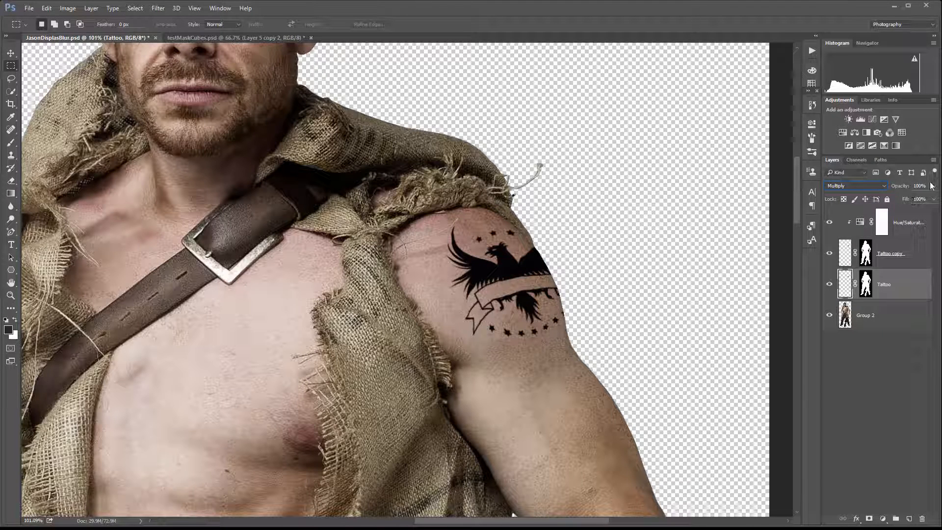
Lower the original Tattoo layer's opacity to about 29%.
click(933, 199)
mouse_move(888, 198)
mouse_down()
mouse_move(881, 199)
mouse_move(898, 195)
mouse_up()
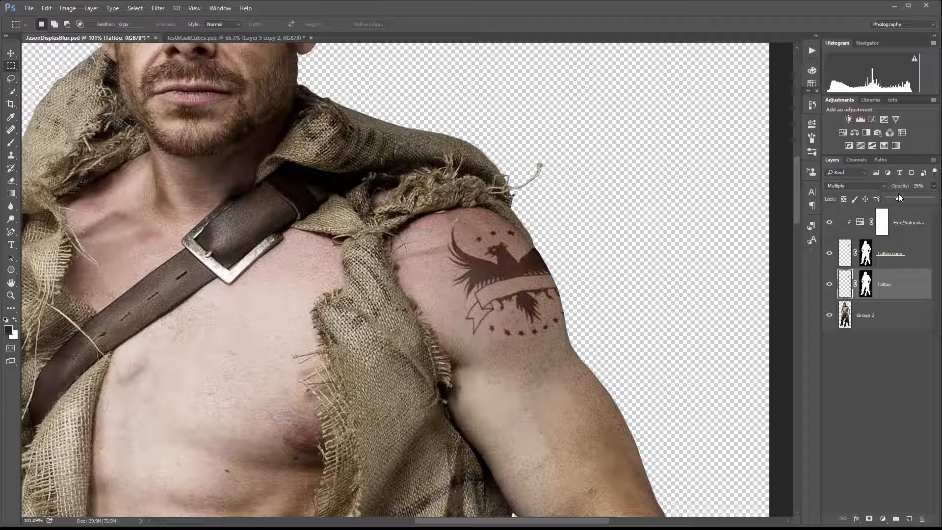
key(ctrl+0)
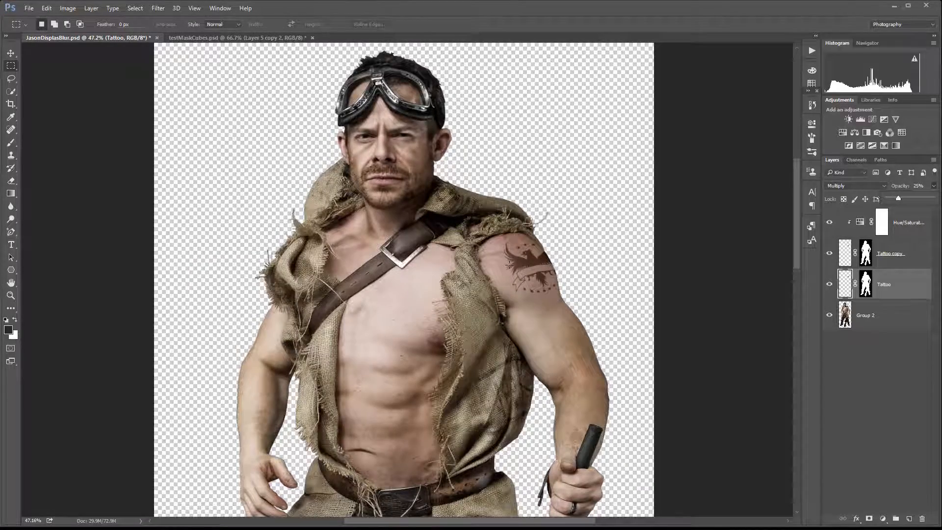
scroll(509, 265, down, 2)
scroll(521, 278, up, 3)
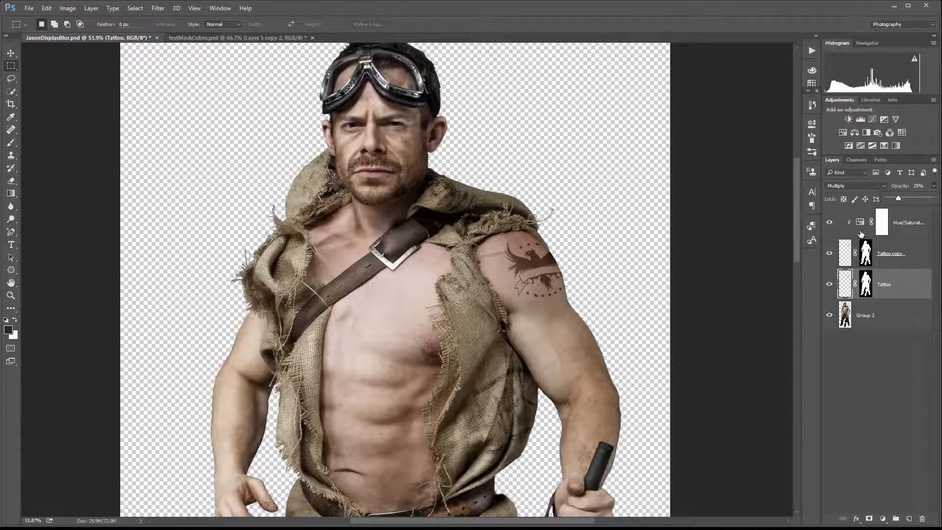
scroll(498, 274, up, 3)
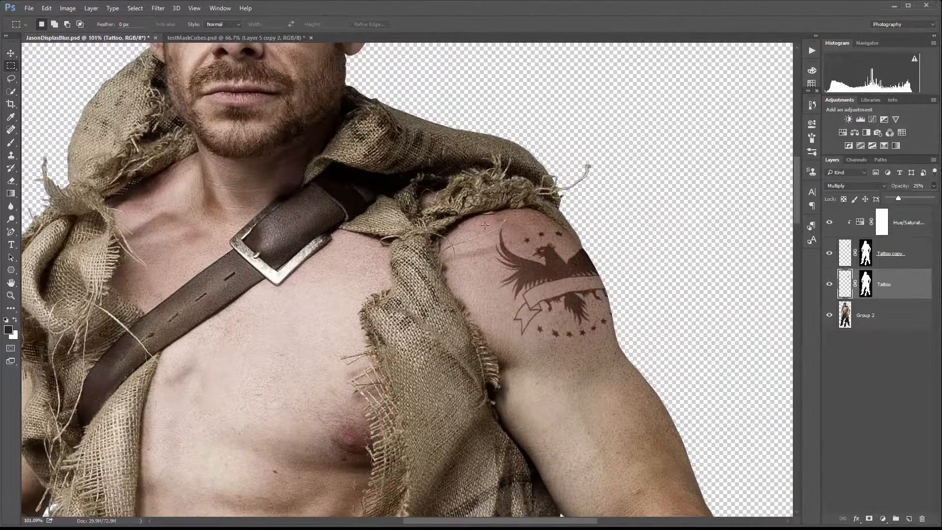
scroll(526, 258, down, 4)
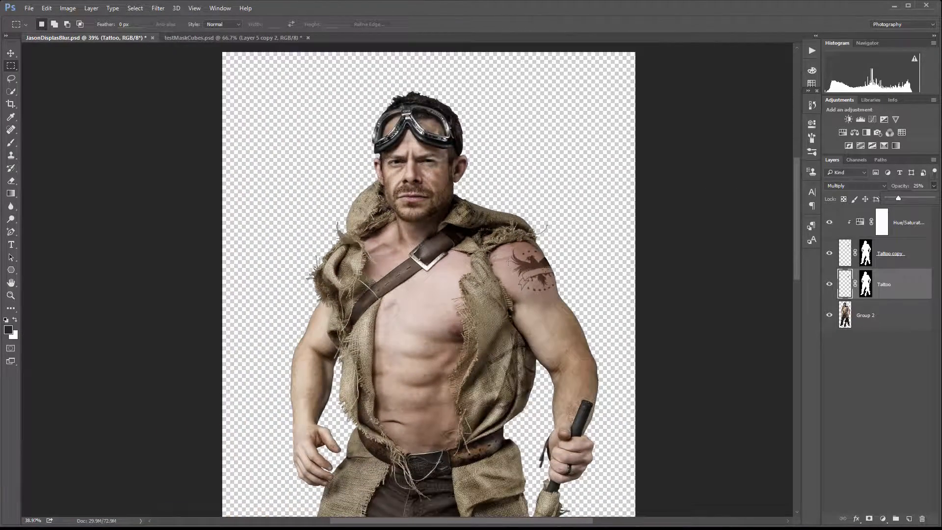
scroll(543, 265, up, 1)
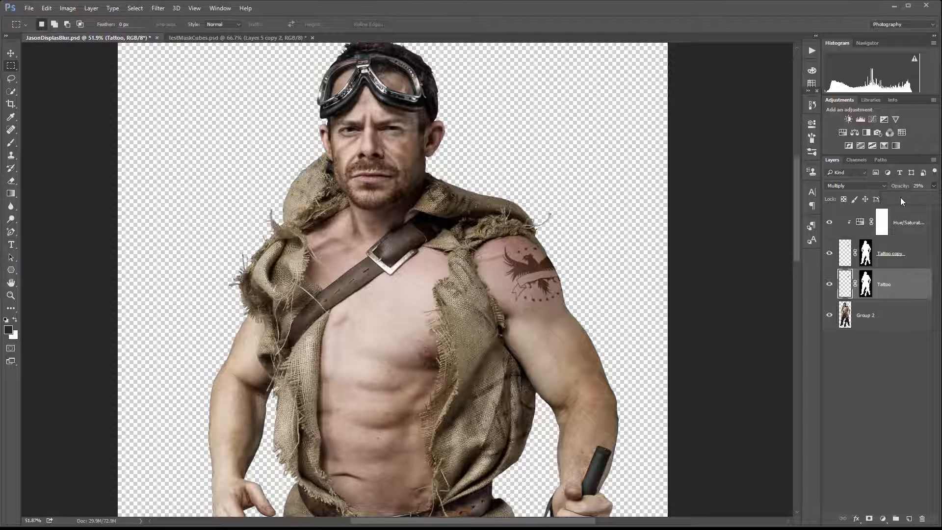
drag(919, 196, 897, 193)
Readjust the clipped Hue/Saturation adjustment, shifting hue to about -36, pushing saturation near maximum and darkening lightness further.
double_click(860, 221)
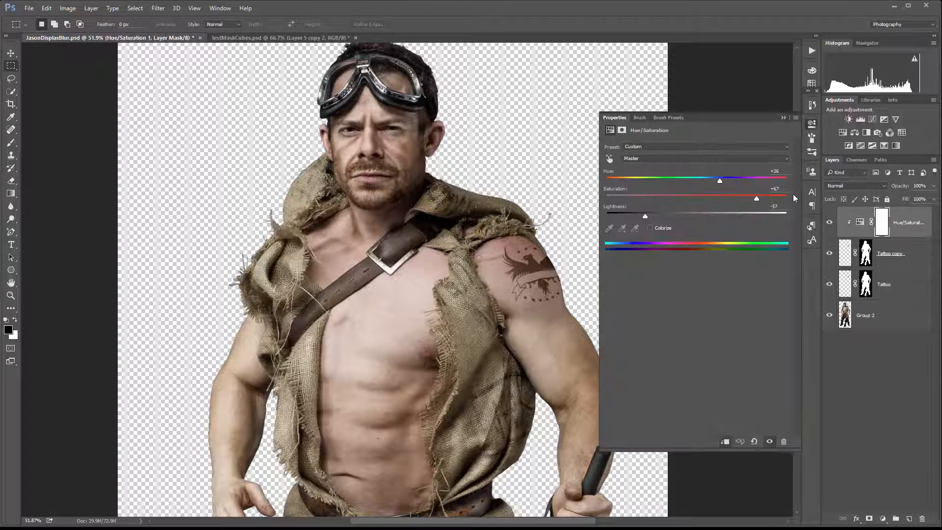
drag(720, 180, 724, 179)
drag(649, 216, 660, 217)
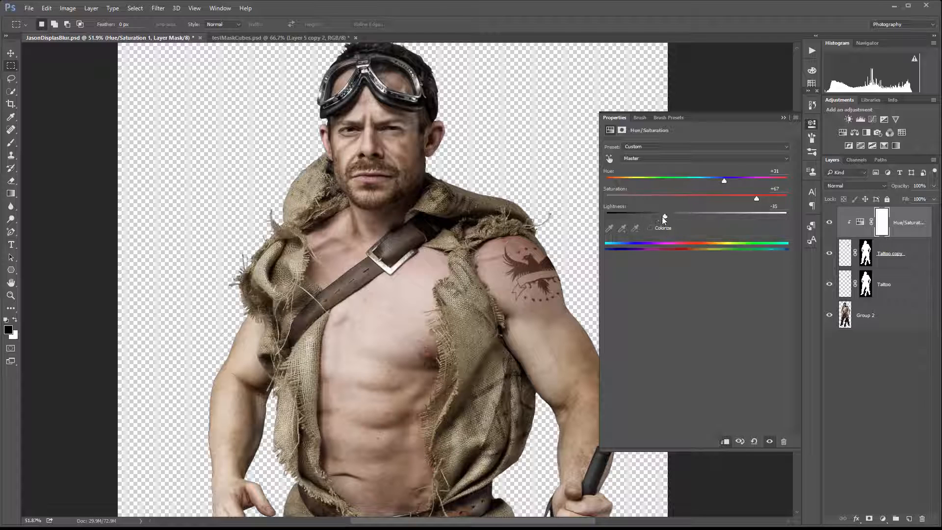
drag(756, 199, 804, 199)
drag(723, 179, 663, 177)
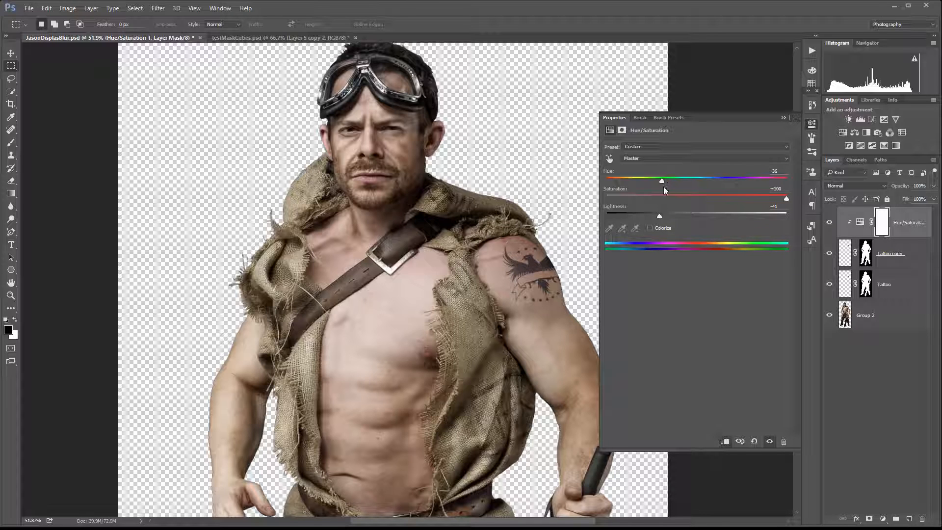
mouse_move(659, 215)
mouse_down()
mouse_move(672, 214)
mouse_move(653, 217)
mouse_up()
drag(786, 198, 779, 198)
click(811, 123)
Zoom and pan around the figure to review how the tattoo blends with the shoulder.
scroll(529, 267, up, 7)
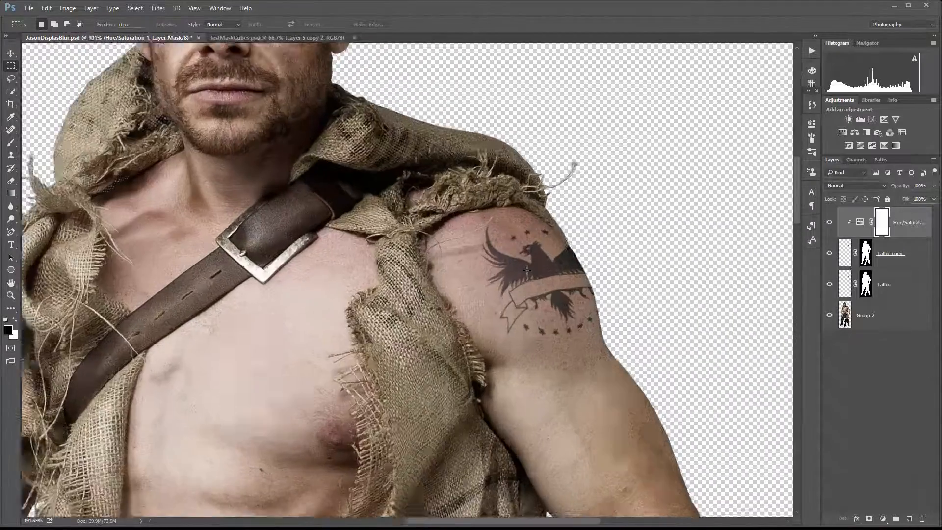
scroll(522, 267, down, 6)
scroll(392, 261, down, 3)
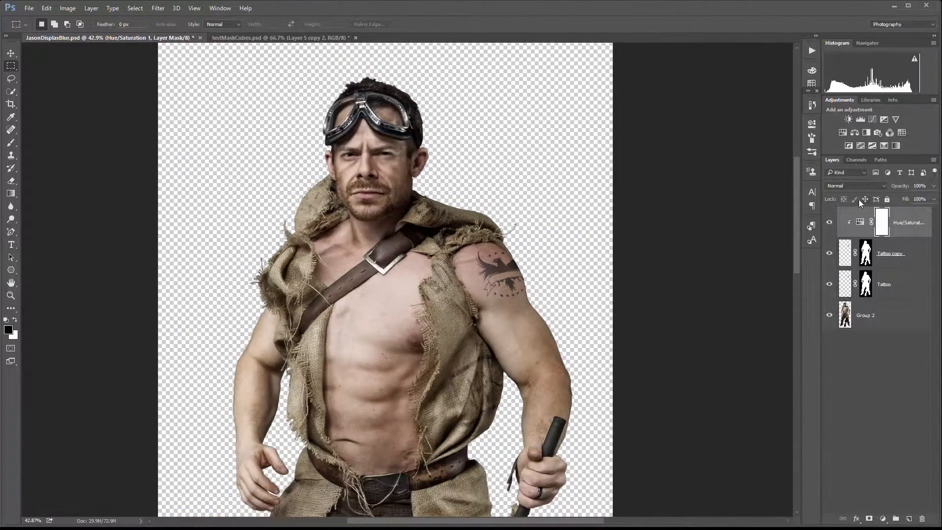
scroll(456, 265, down, 1)
scroll(446, 267, up, 1)
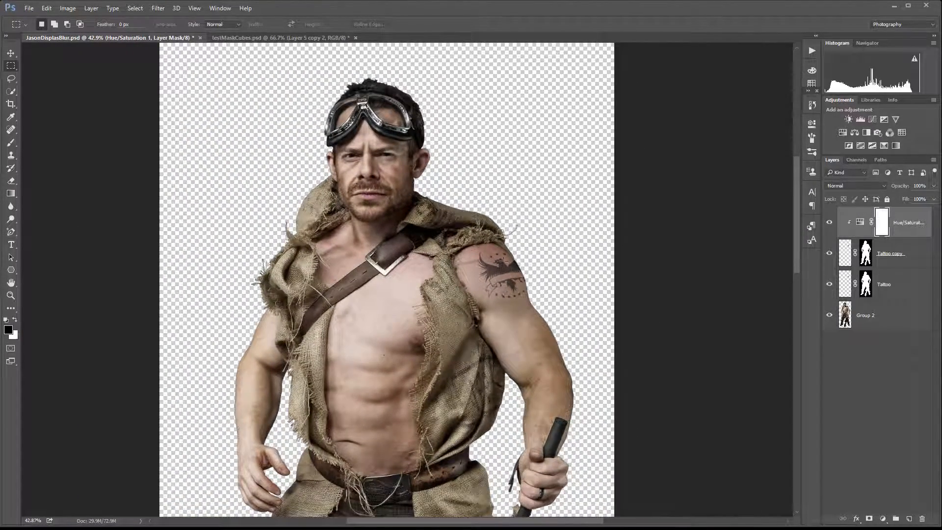
scroll(479, 277, up, 3)
scroll(480, 277, up, 1)
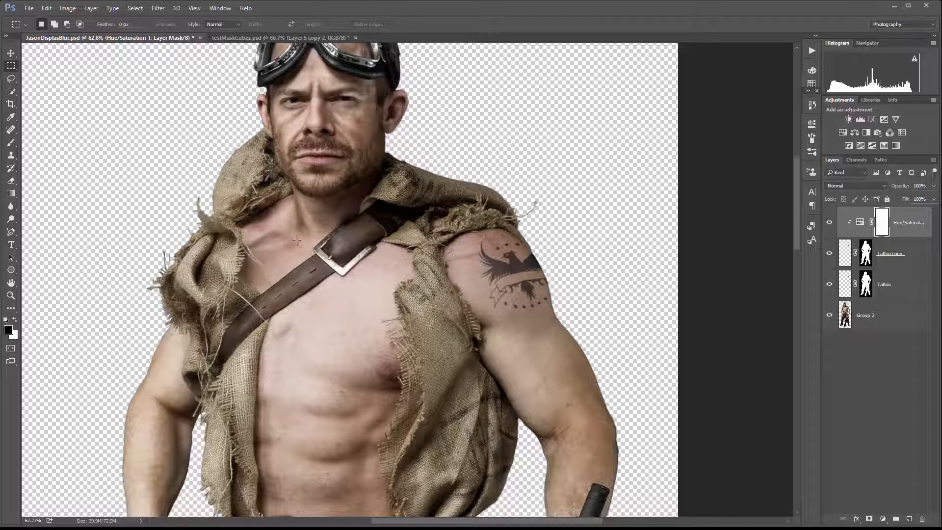
scroll(296, 240, down, 2)
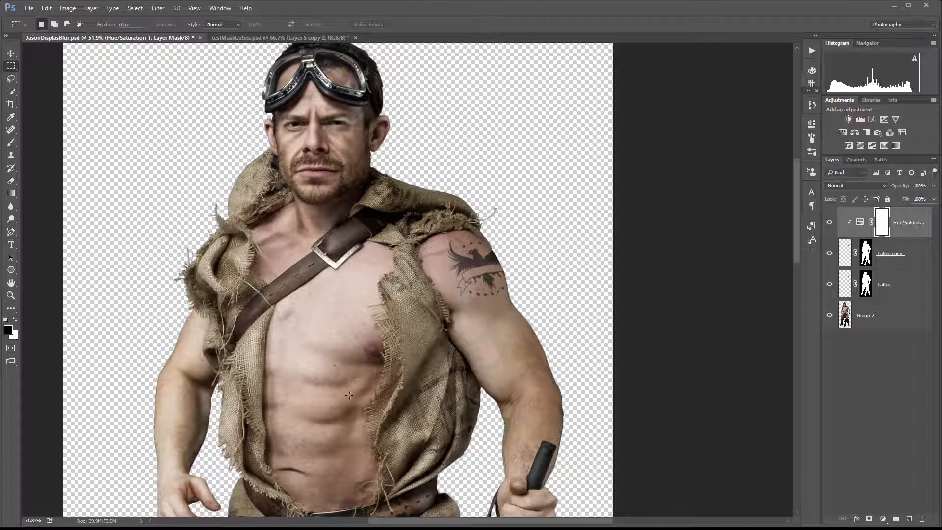
drag(347, 389, 383, 309)
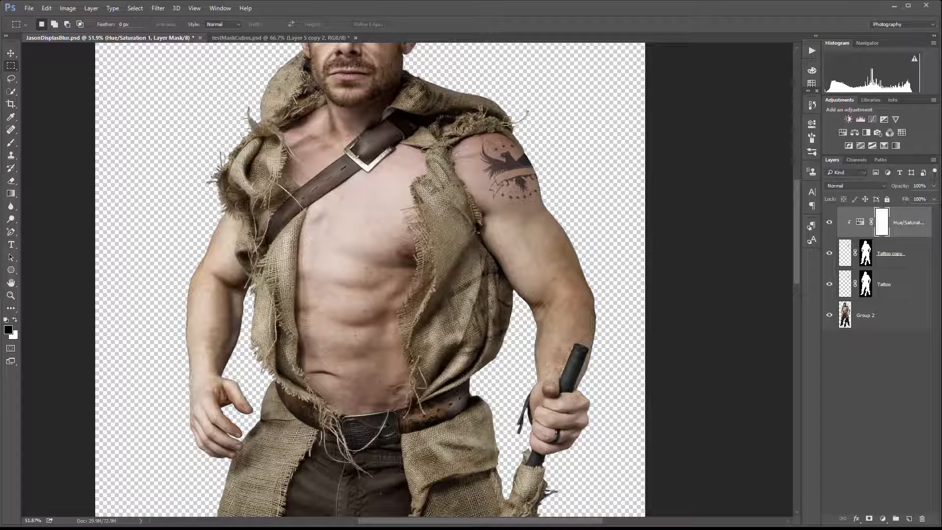
scroll(383, 245, down, 3)
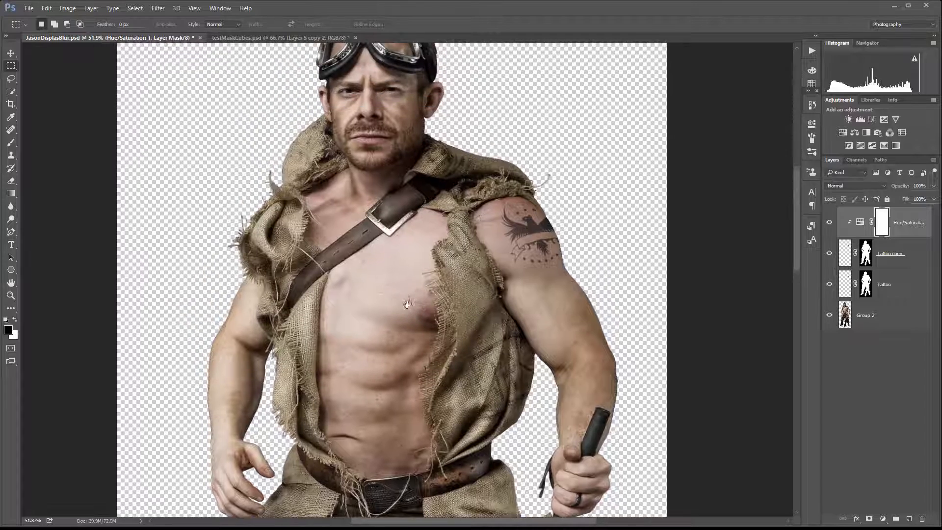